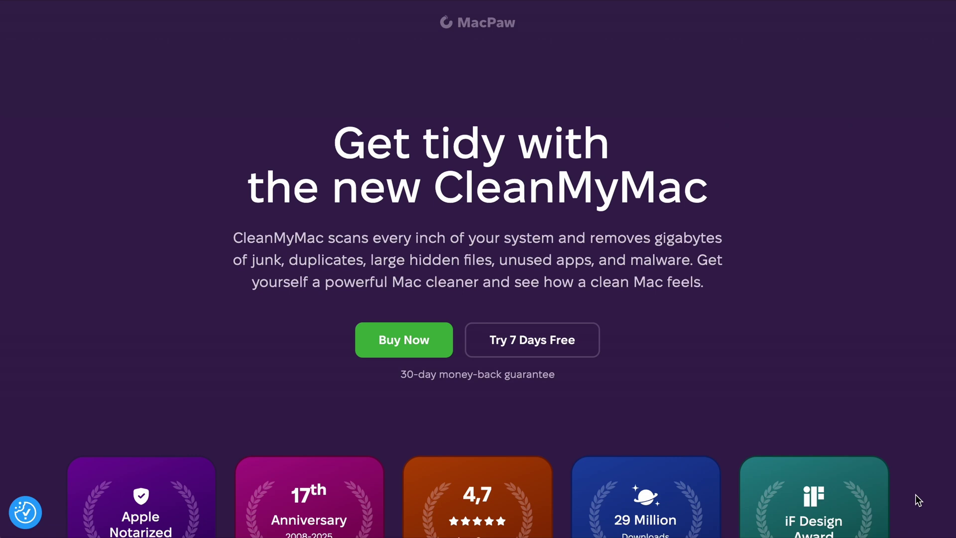
Scroll through the CleanMyMac feature sections and down to the review article's Cleaning comparison table.
{"action": "scroll", "coordinate": [916, 494], "scroll_direction": "down", "scroll_amount": 8}
{"action": "scroll", "coordinate": [916, 494], "scroll_direction": "down", "scroll_amount": 7}
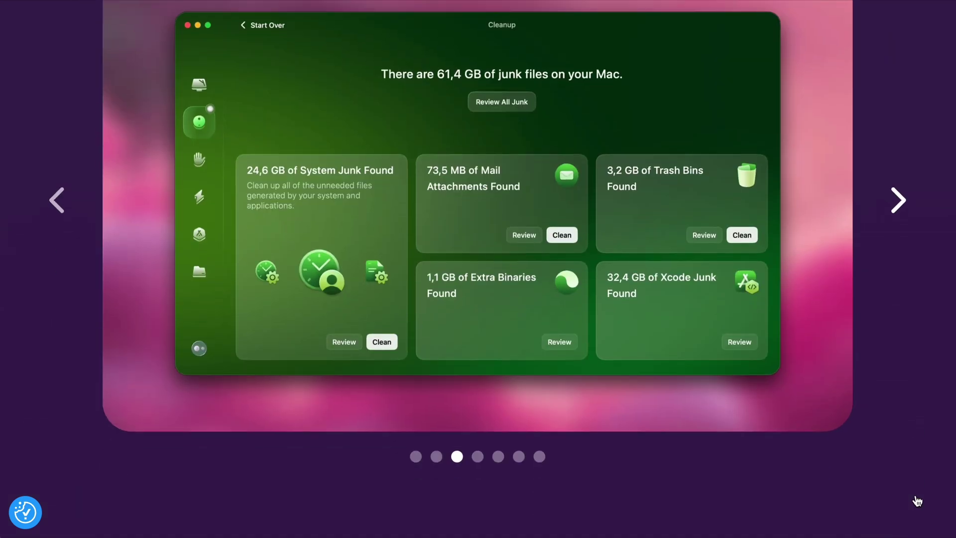
{"action": "scroll", "coordinate": [915, 495], "scroll_direction": "down", "scroll_amount": 10}
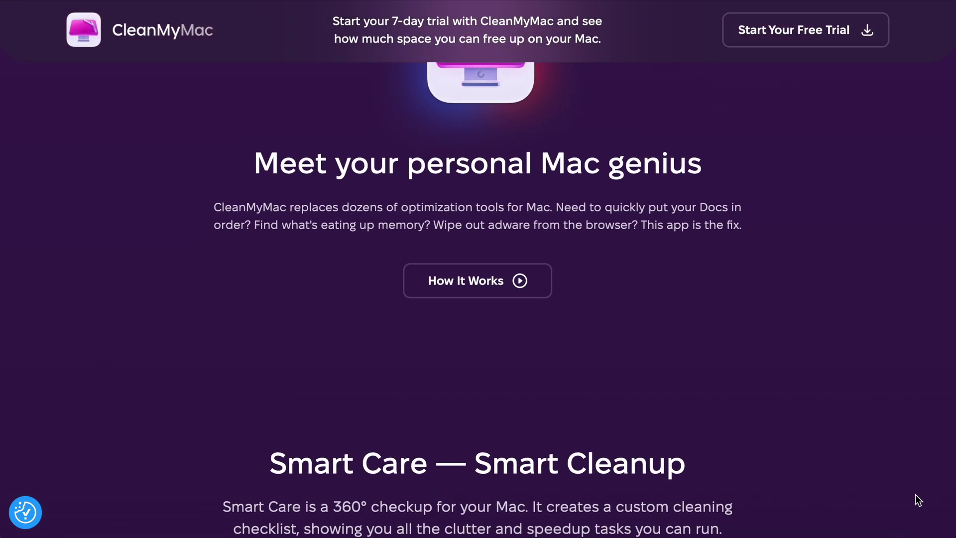
{"action": "scroll", "coordinate": [915, 495], "scroll_direction": "down", "scroll_amount": 3}
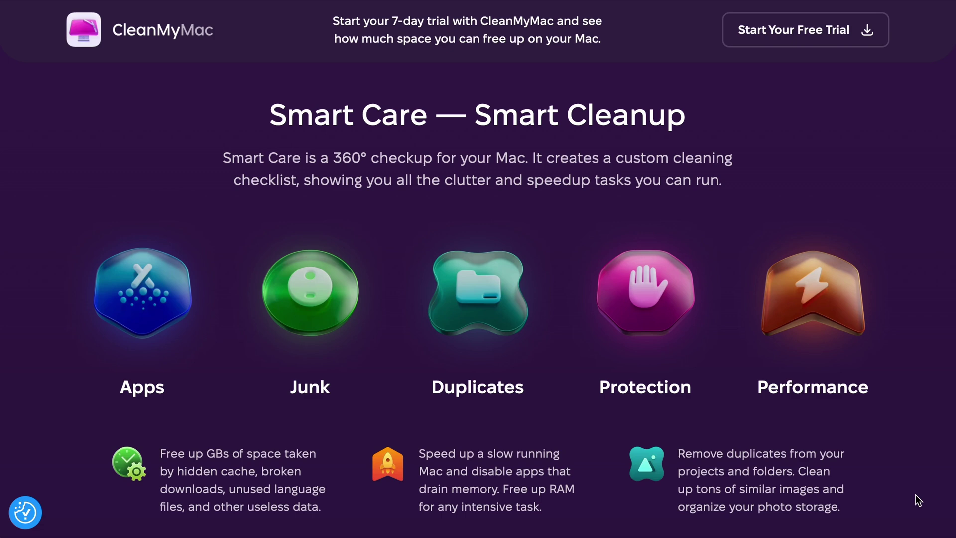
{"action": "scroll", "coordinate": [916, 495], "scroll_direction": "down", "scroll_amount": 8}
{"action": "scroll", "coordinate": [916, 494], "scroll_direction": "down", "scroll_amount": 9}
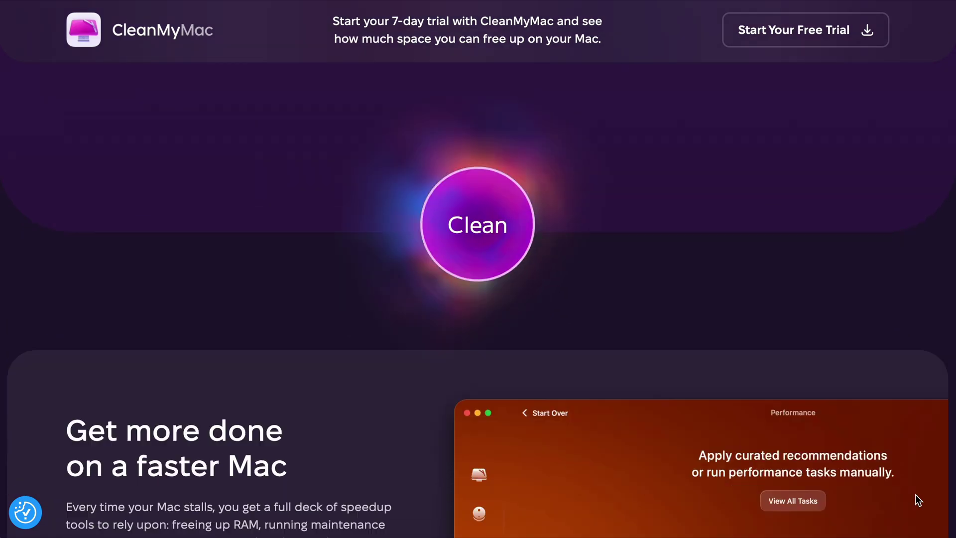
{"action": "scroll", "coordinate": [915, 495], "scroll_direction": "down", "scroll_amount": 10}
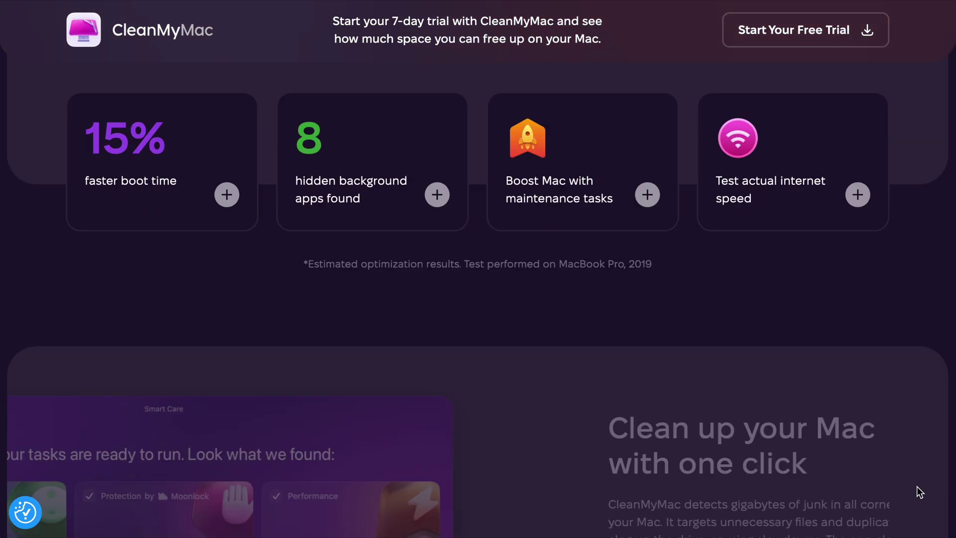
{"action": "scroll", "coordinate": [919, 490], "scroll_direction": "down", "scroll_amount": 6}
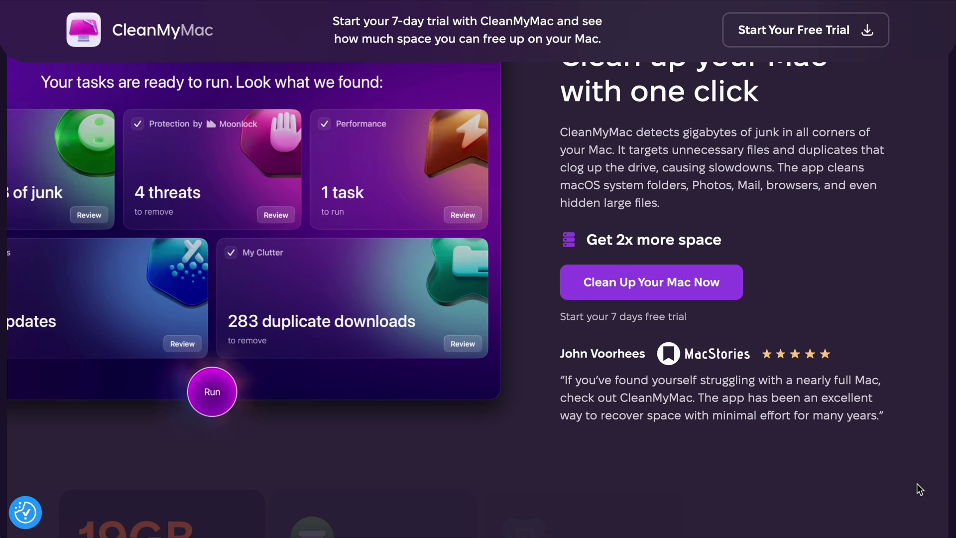
{"action": "scroll", "coordinate": [920, 486], "scroll_direction": "down", "scroll_amount": 9}
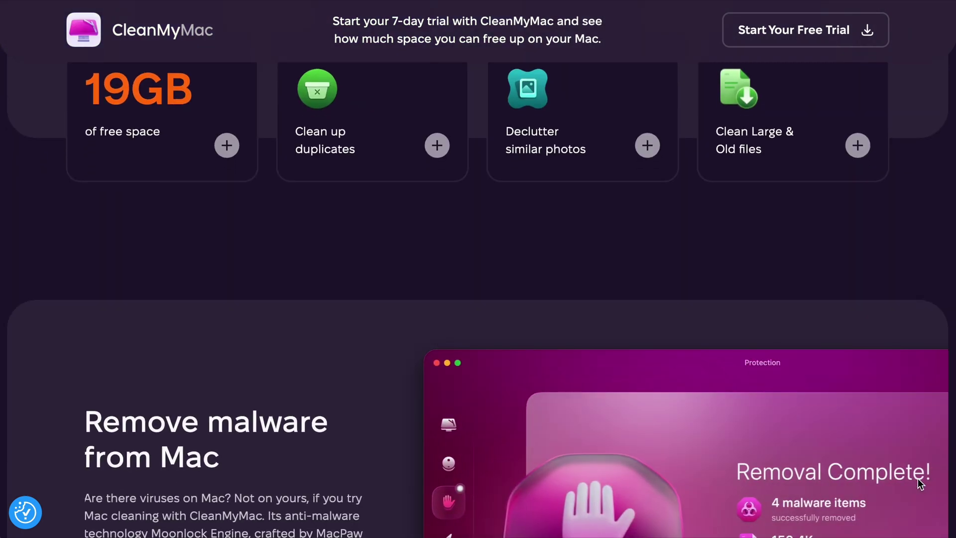
{"action": "scroll", "coordinate": [918, 483], "scroll_direction": "down", "scroll_amount": 4}
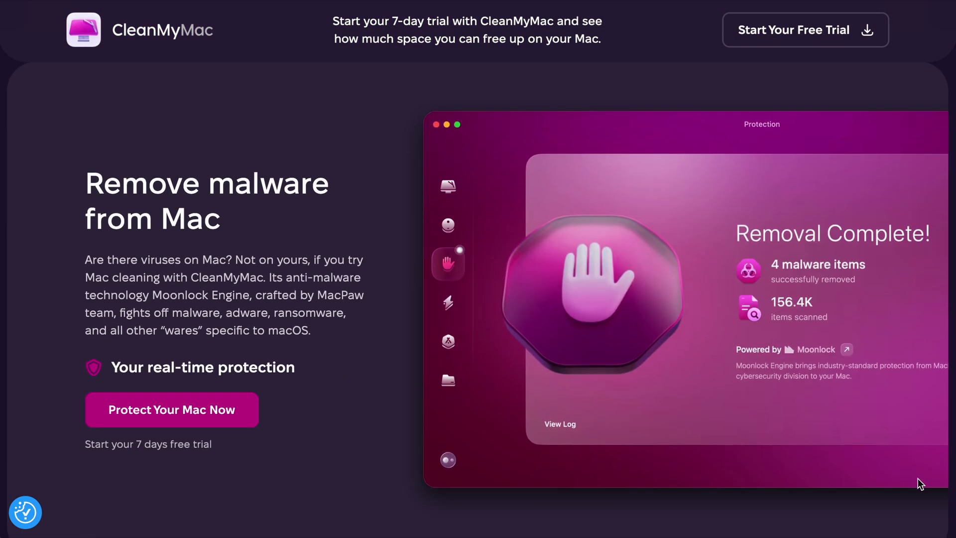
{"action": "scroll", "coordinate": [920, 484], "scroll_direction": "down", "scroll_amount": 12}
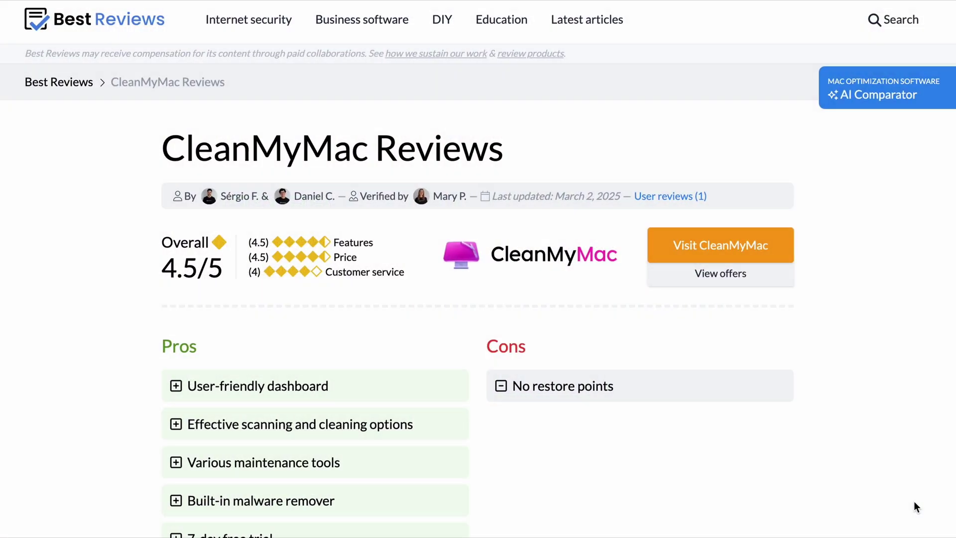
{"action": "scroll", "coordinate": [915, 504], "scroll_direction": "down", "scroll_amount": 15}
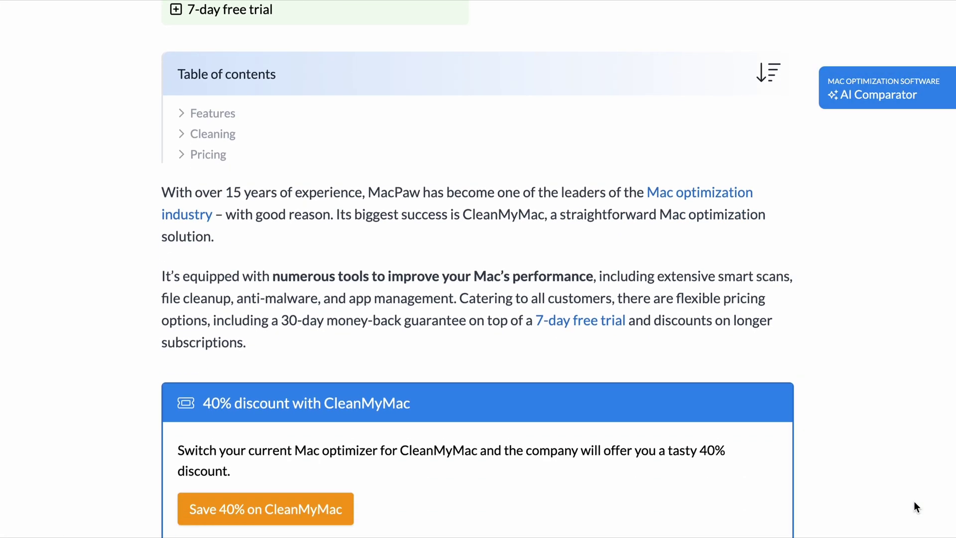
{"action": "scroll", "coordinate": [914, 503], "scroll_direction": "down", "scroll_amount": 10}
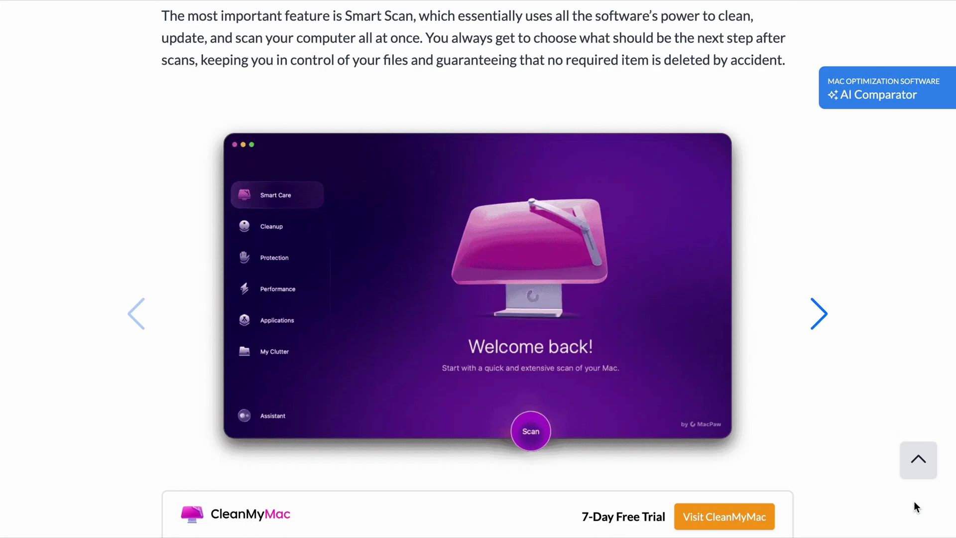
{"action": "scroll", "coordinate": [914, 506], "scroll_direction": "down", "scroll_amount": 15}
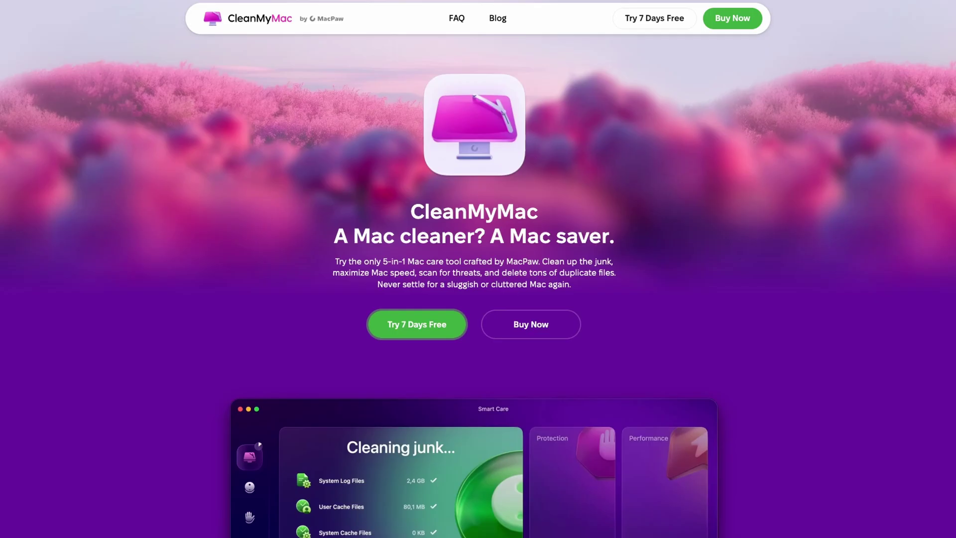
Scroll the homepage past Smart Care, the stats cards and Cleanup to the malware section.
{"action": "scroll", "coordinate": [478, 294], "scroll_direction": "down", "scroll_amount": 4}
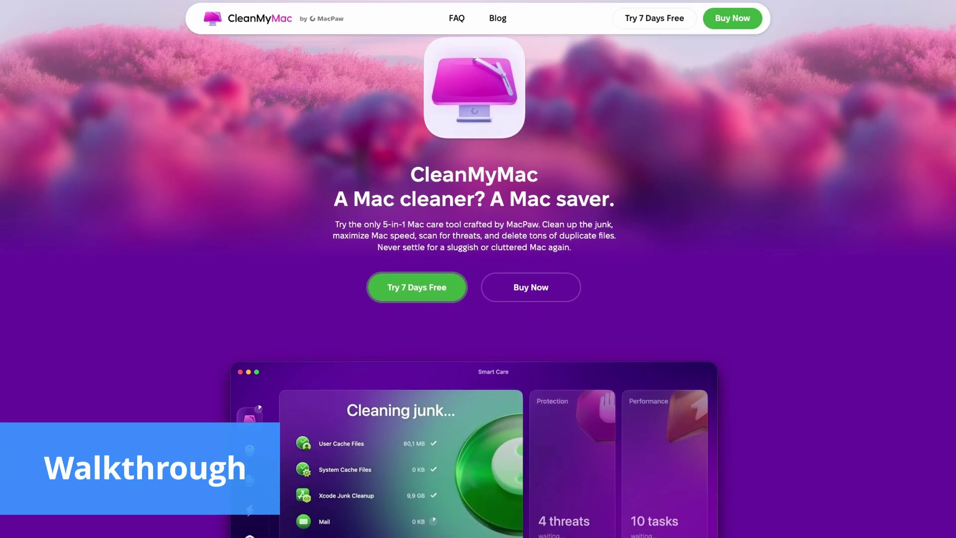
{"action": "scroll", "coordinate": [478, 293], "scroll_direction": "down", "scroll_amount": 8}
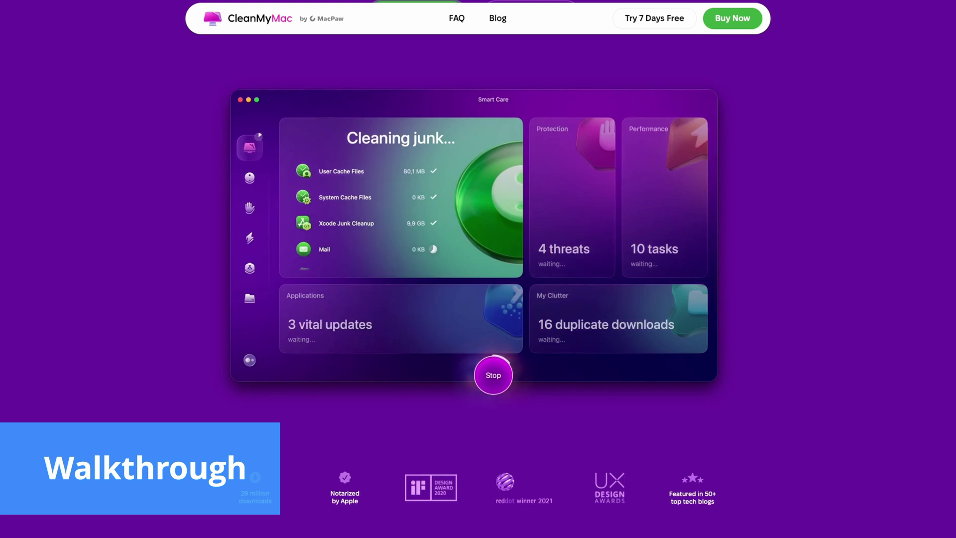
{"action": "scroll", "coordinate": [478, 294], "scroll_direction": "down", "scroll_amount": 6}
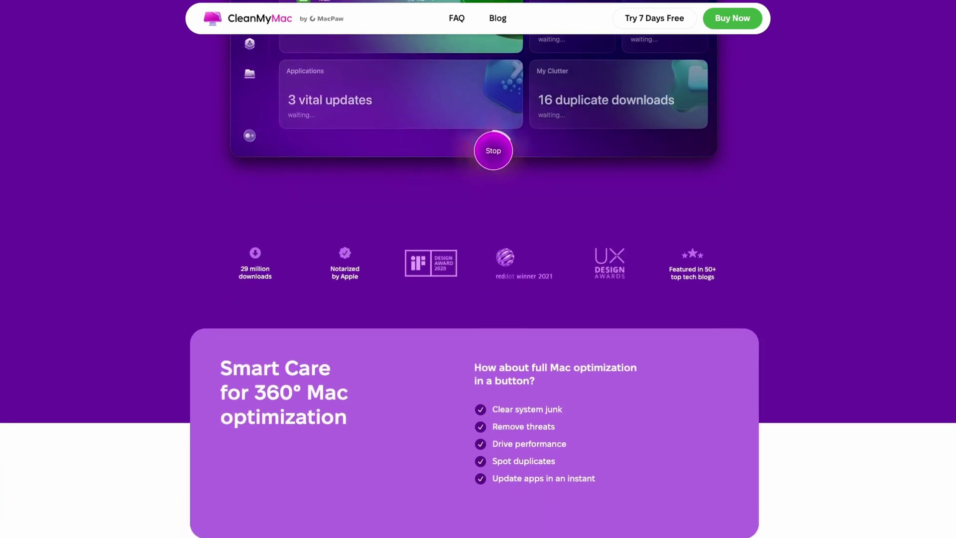
{"action": "scroll", "coordinate": [478, 293], "scroll_direction": "down", "scroll_amount": 10}
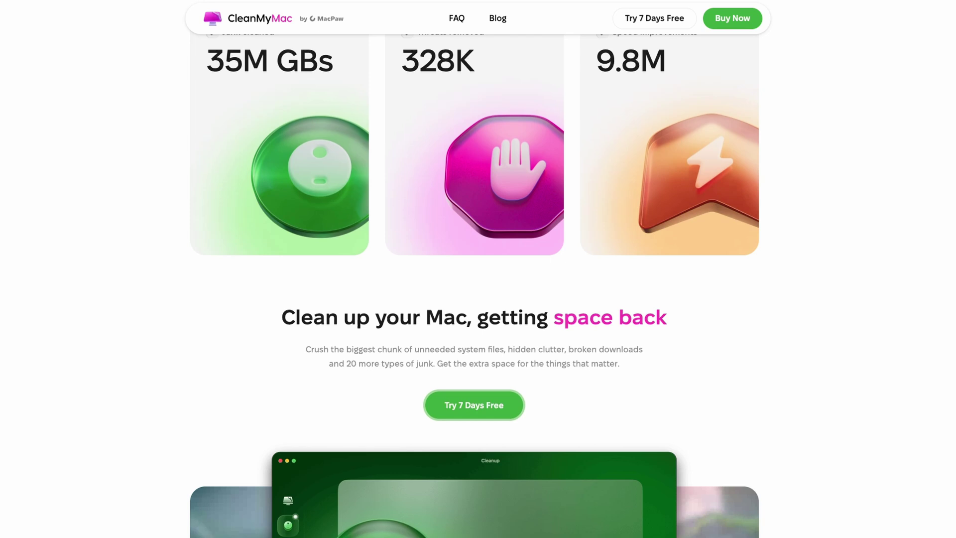
{"action": "scroll", "coordinate": [478, 294], "scroll_direction": "down", "scroll_amount": 10}
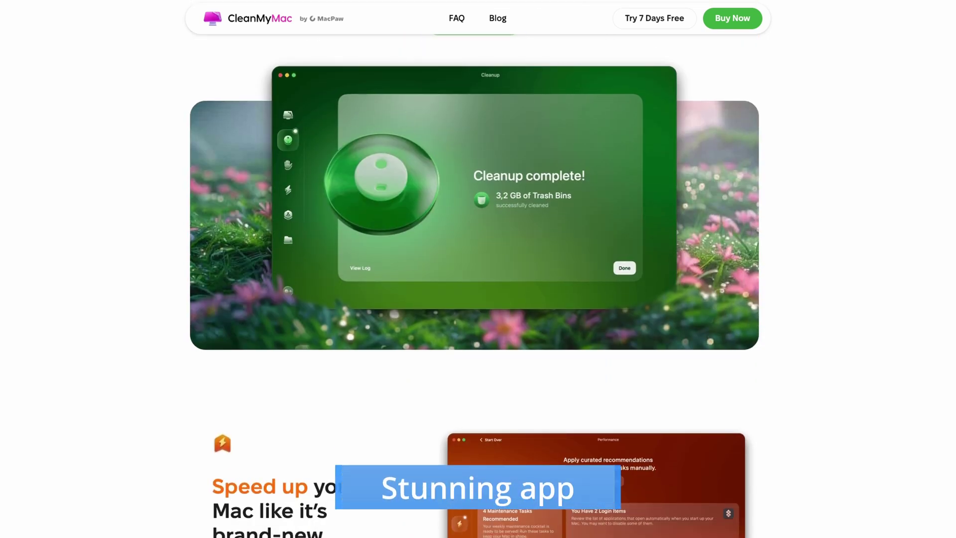
{"action": "scroll", "coordinate": [478, 294], "scroll_direction": "down", "scroll_amount": 12}
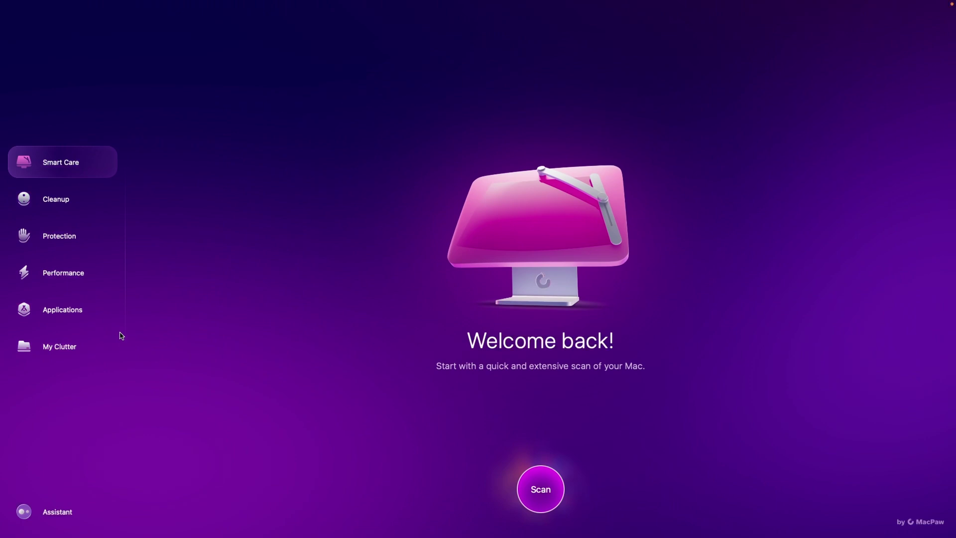
Visit Cleanup, Protection, Performance, Applications, My Clutter and Assistant, then return to Smart Care.
{"action": "left_click", "coordinate": [78, 198]}
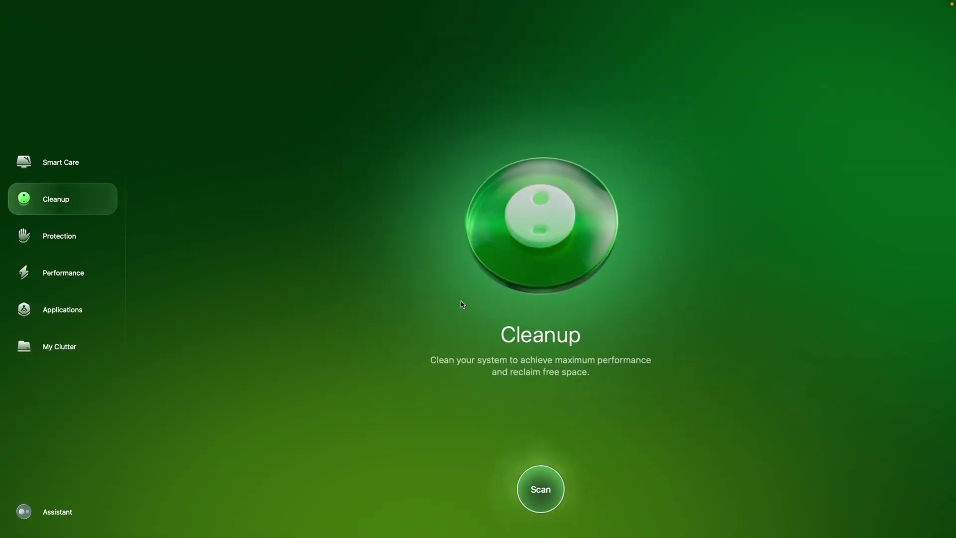
{"action": "left_click", "coordinate": [60, 236]}
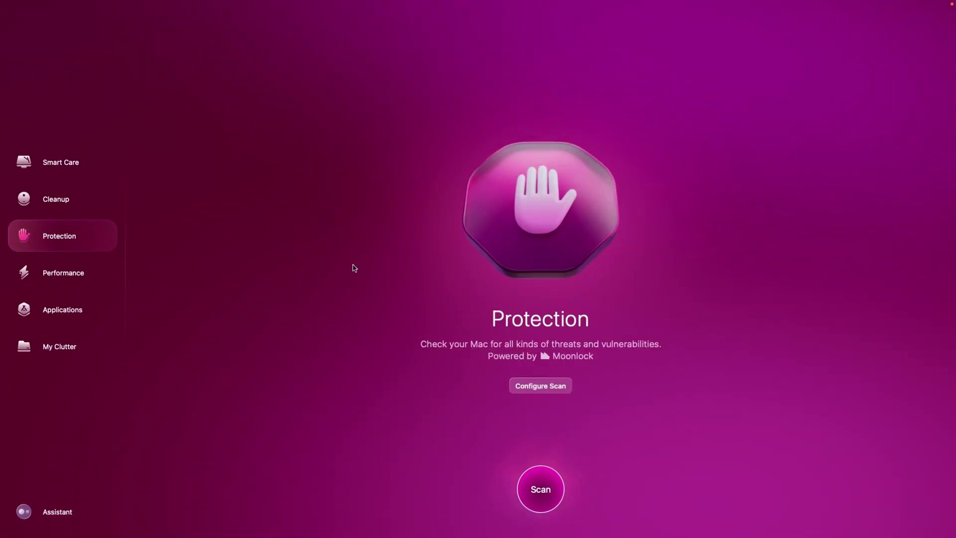
{"action": "left_click", "coordinate": [99, 272]}
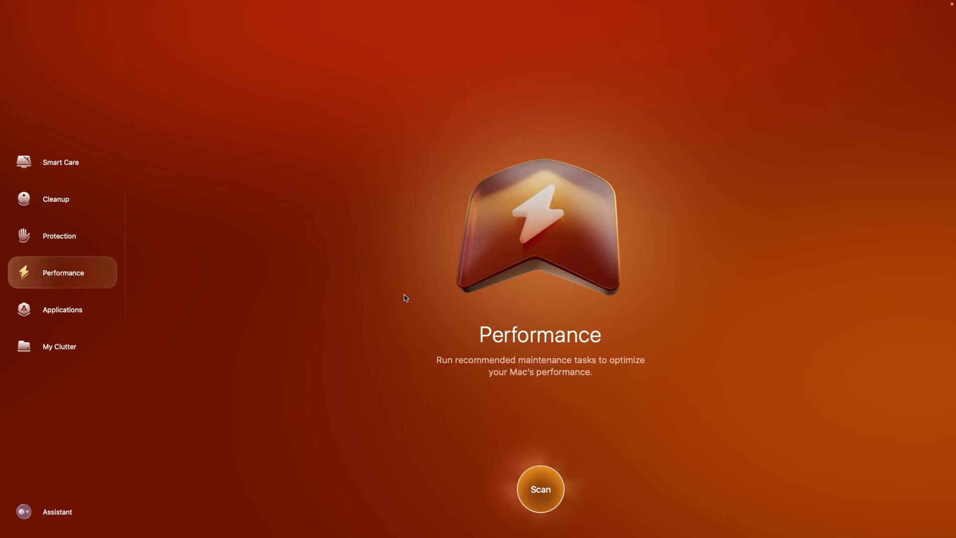
{"action": "left_click", "coordinate": [43, 315]}
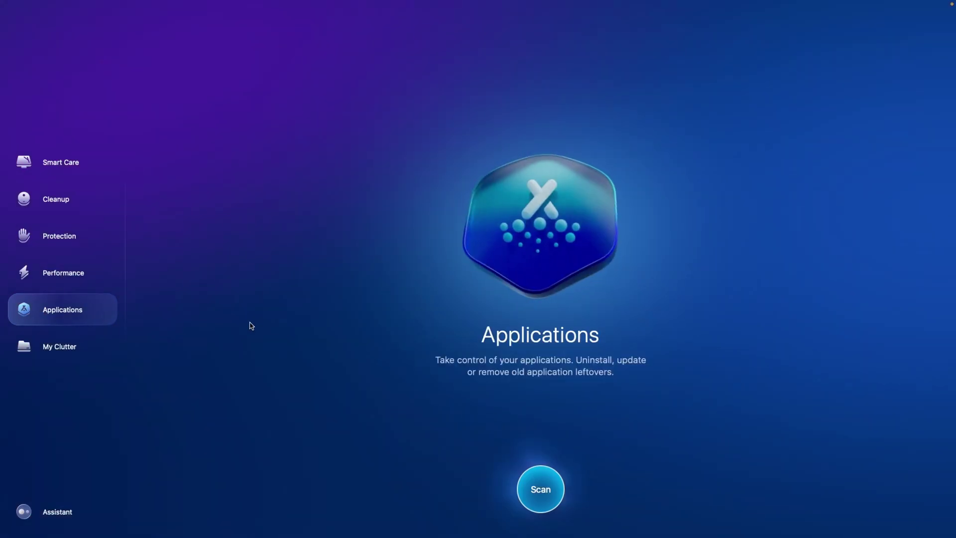
{"action": "left_click", "coordinate": [75, 356]}
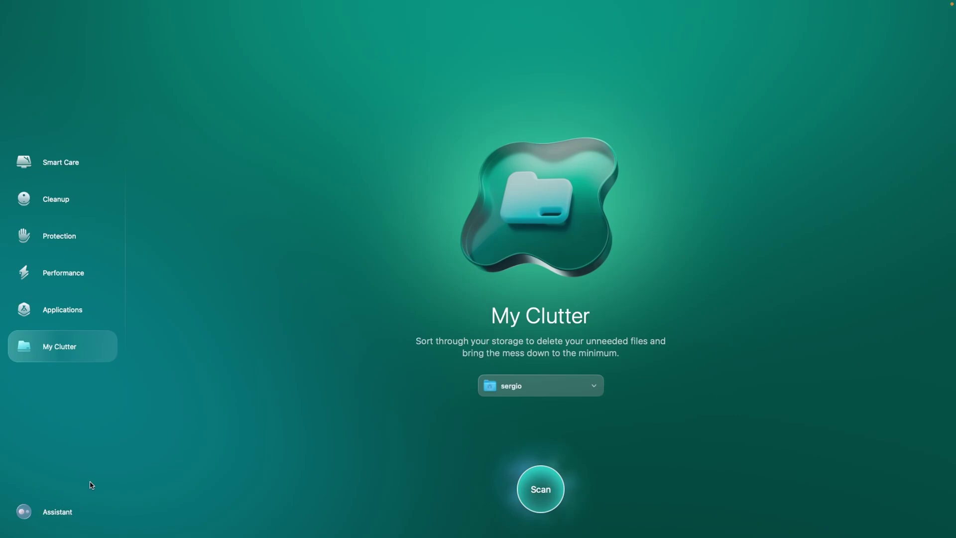
{"action": "left_click", "coordinate": [82, 510]}
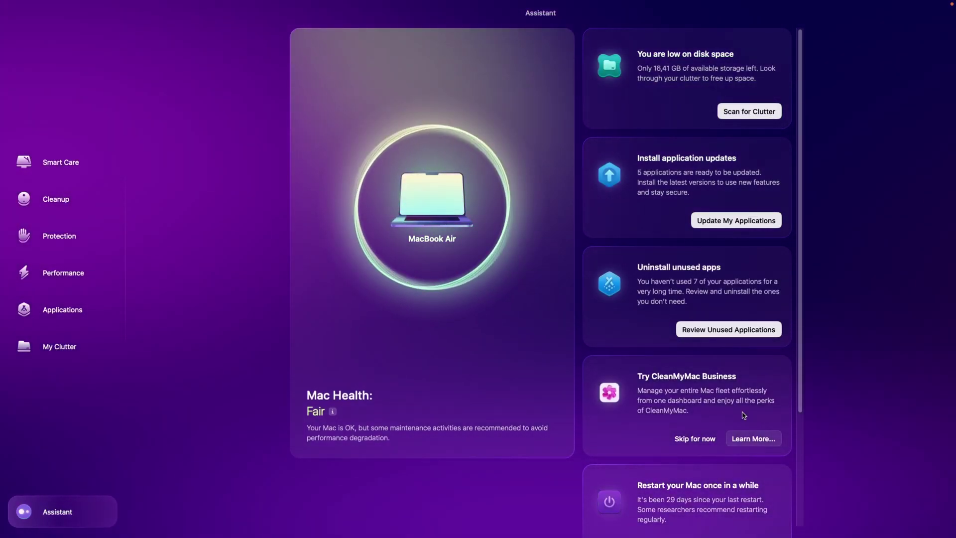
{"action": "left_click", "coordinate": [114, 173]}
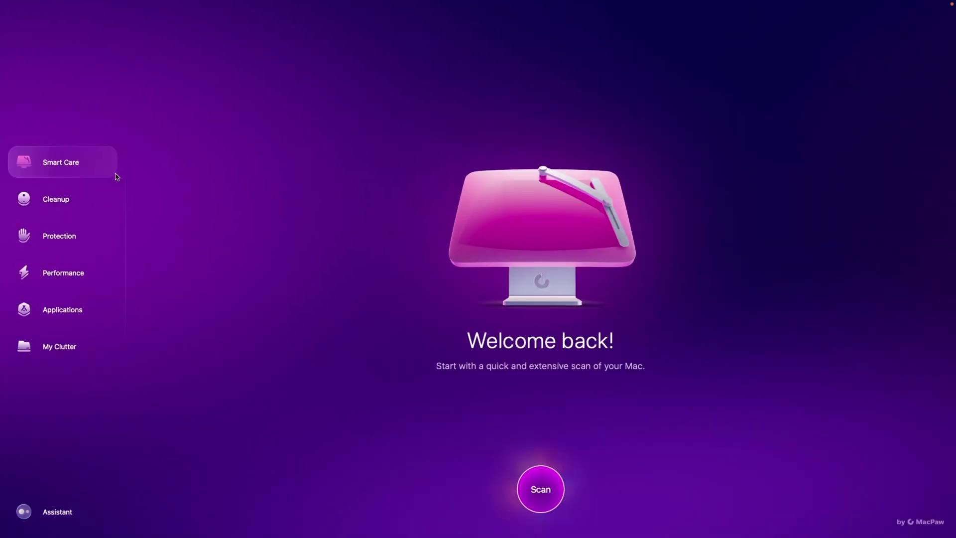
Start the Smart Care scan and wait for the results cards.
{"action": "left_click", "coordinate": [546, 490]}
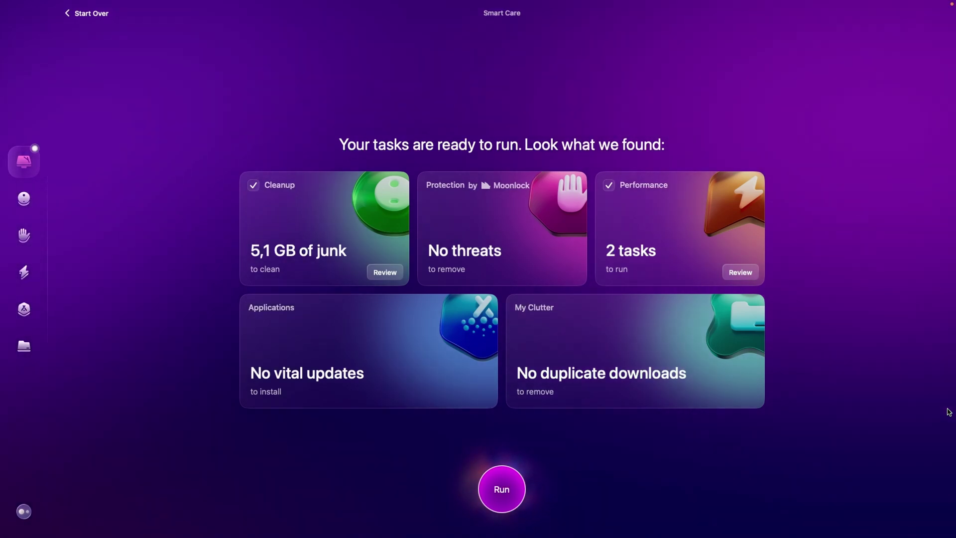
{"action": "left_click", "coordinate": [36, 512]}
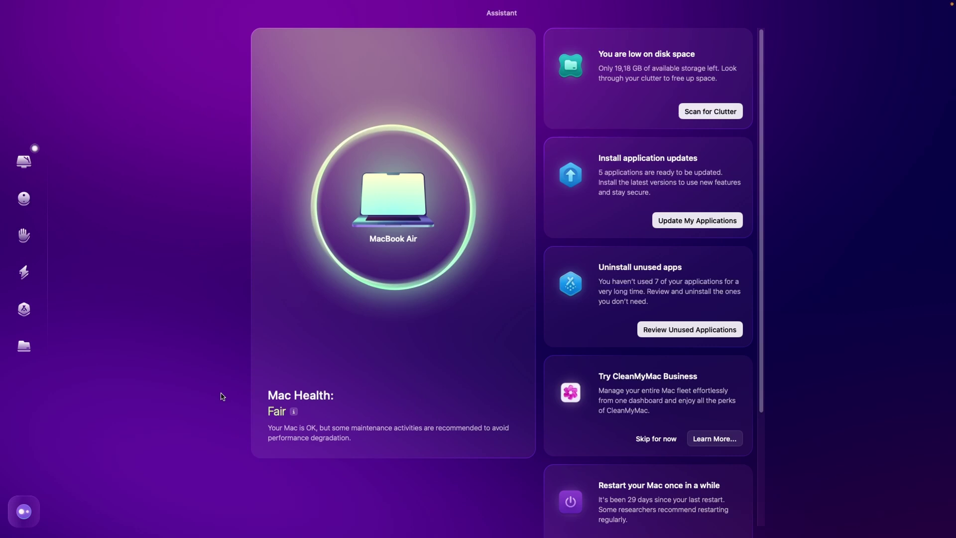
{"action": "left_click", "coordinate": [293, 412]}
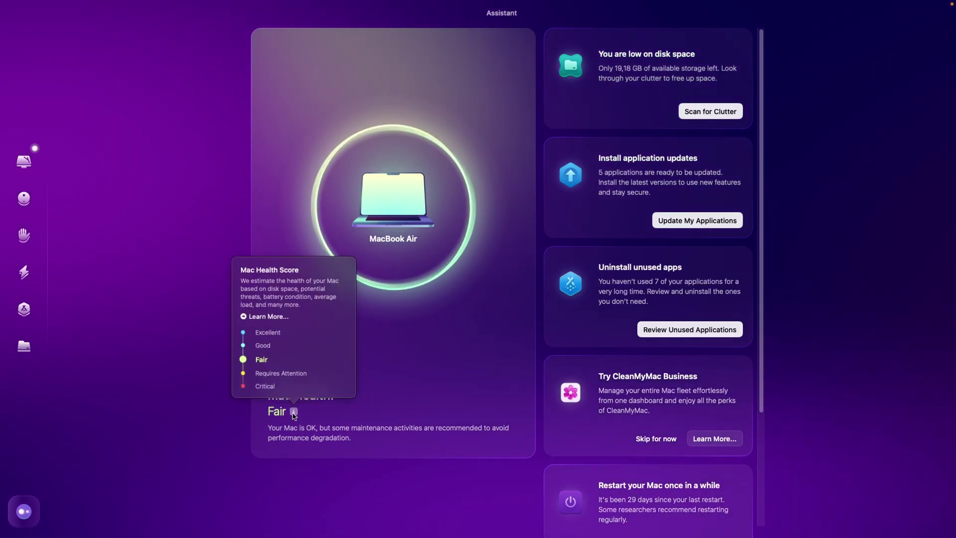
{"action": "left_click", "coordinate": [396, 308]}
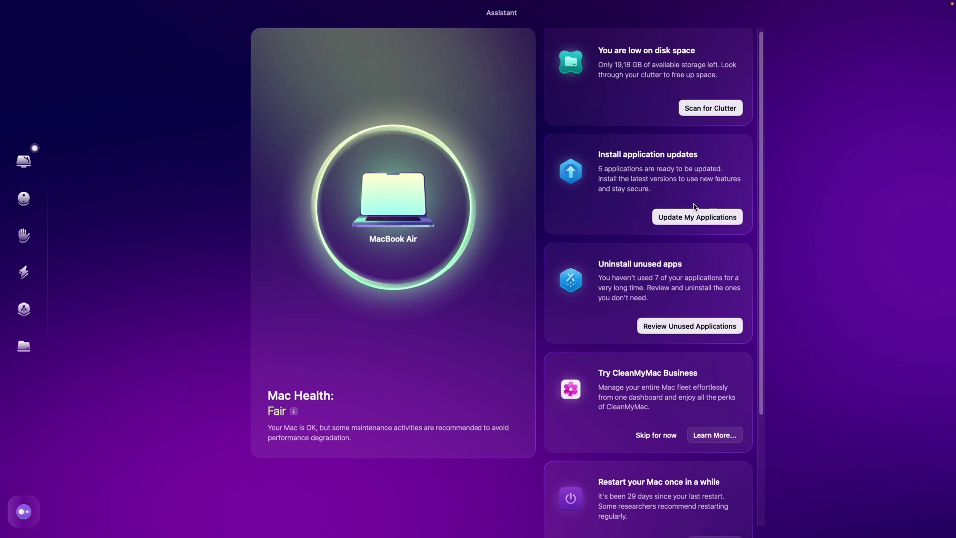
{"action": "scroll", "coordinate": [696, 214], "scroll_direction": "down", "scroll_amount": 3}
{"action": "scroll", "coordinate": [660, 279], "scroll_direction": "down", "scroll_amount": 5}
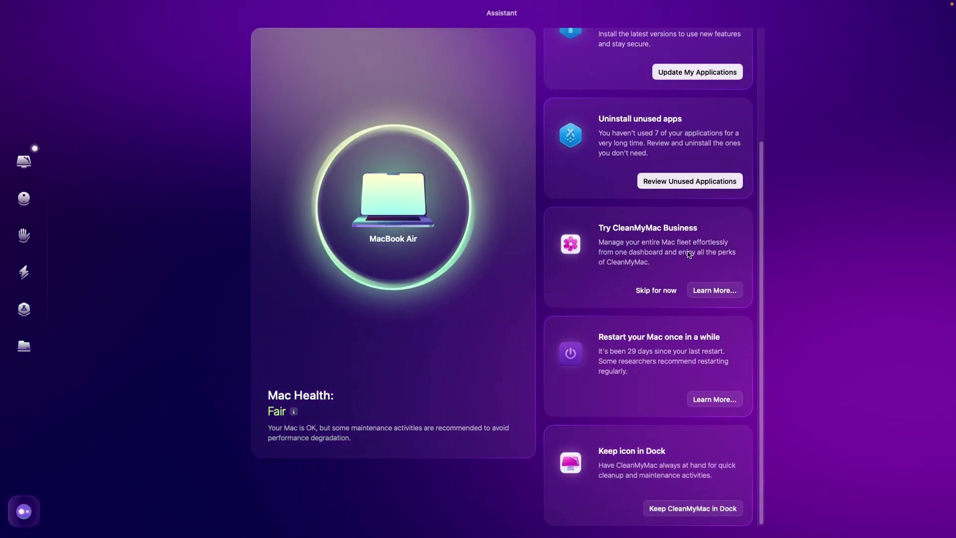
{"action": "left_click", "coordinate": [121, 168]}
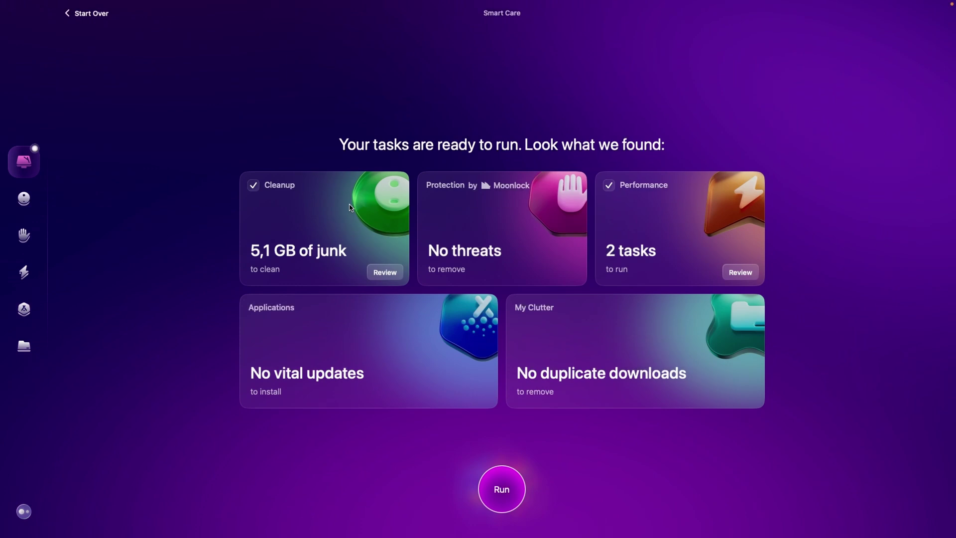
{"action": "left_click", "coordinate": [385, 271]}
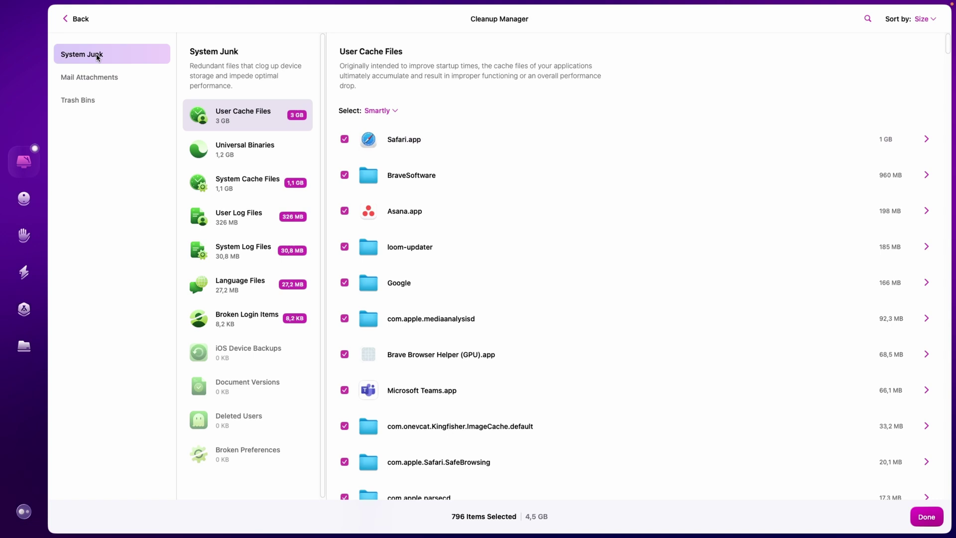
{"action": "left_click", "coordinate": [133, 75]}
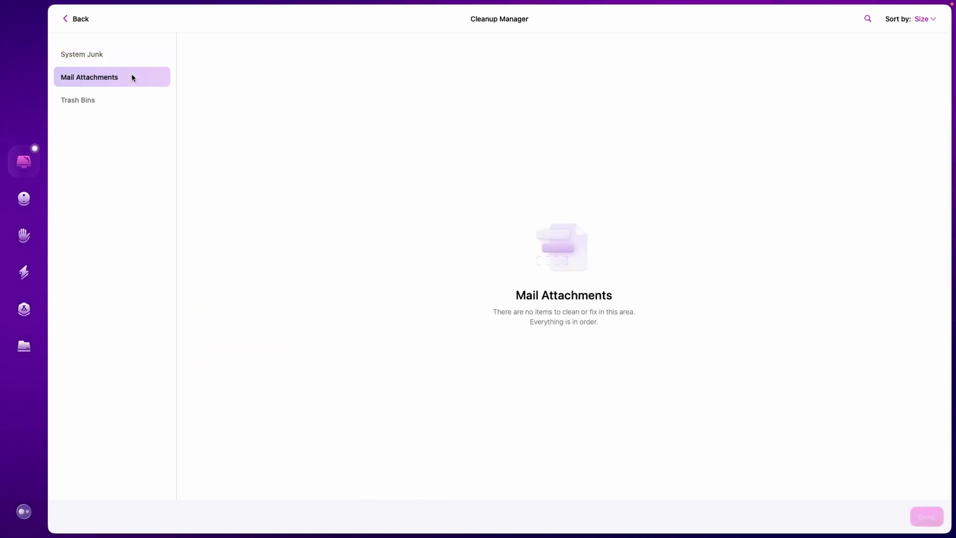
{"action": "left_click", "coordinate": [124, 96]}
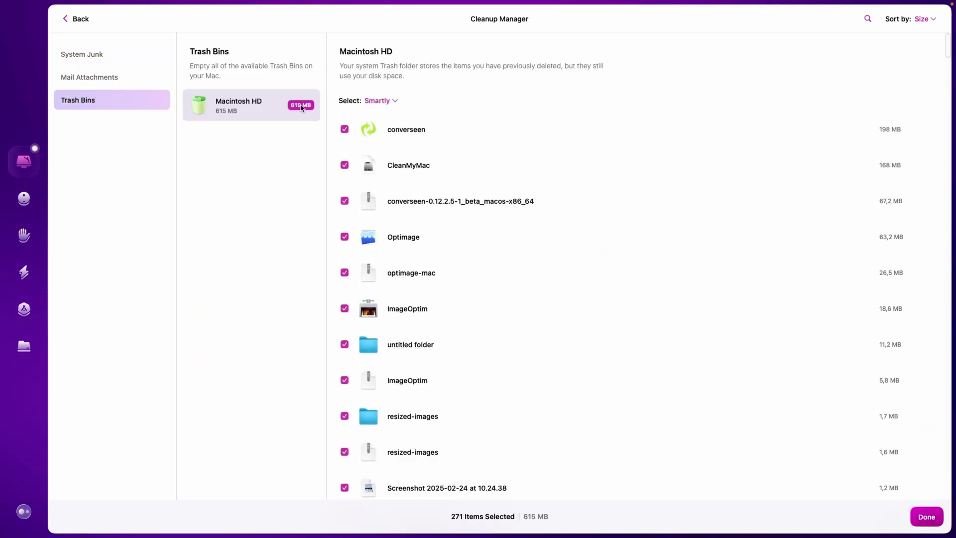
{"action": "left_click", "coordinate": [114, 61]}
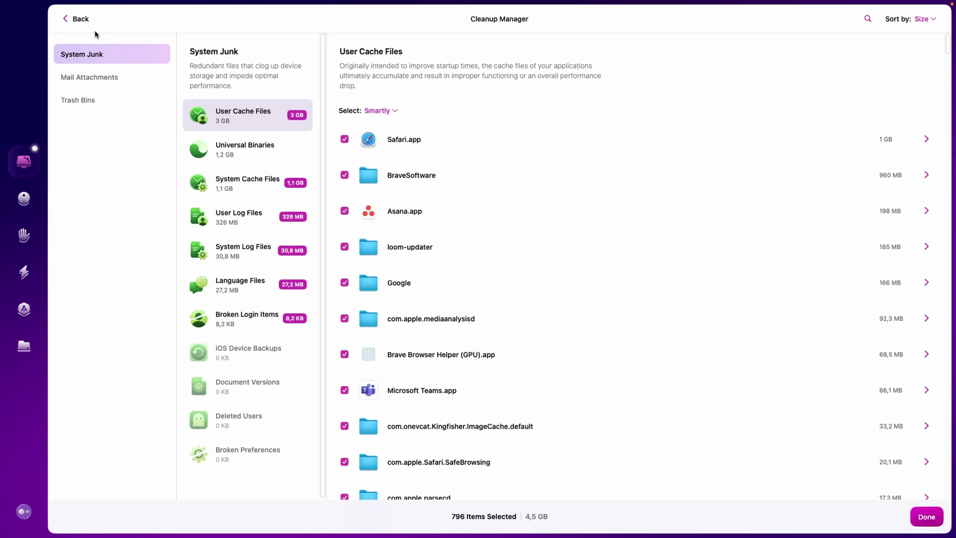
{"action": "left_click", "coordinate": [76, 21]}
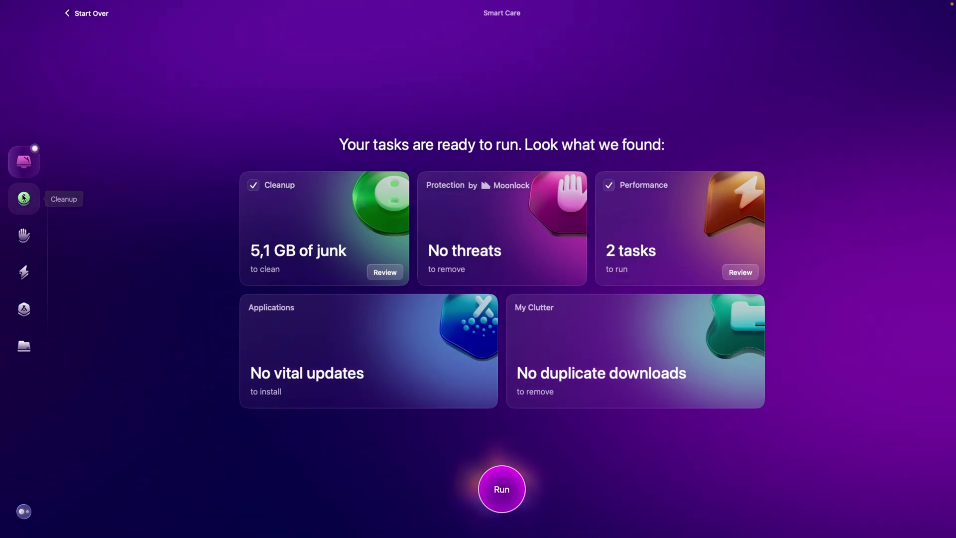
Set the Protection scan mode to Deep Scan and start a threat scan.
{"action": "left_click", "coordinate": [23, 235]}
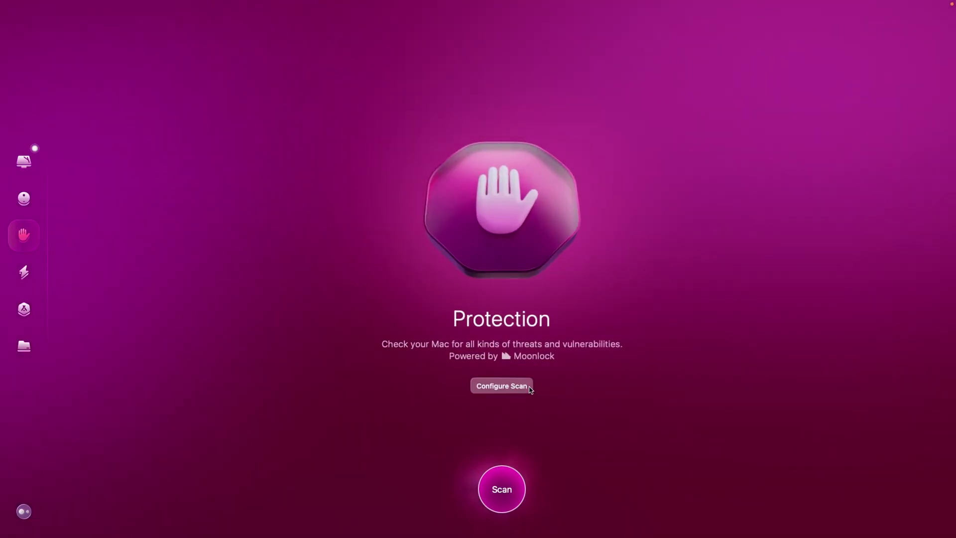
{"action": "left_click", "coordinate": [528, 388]}
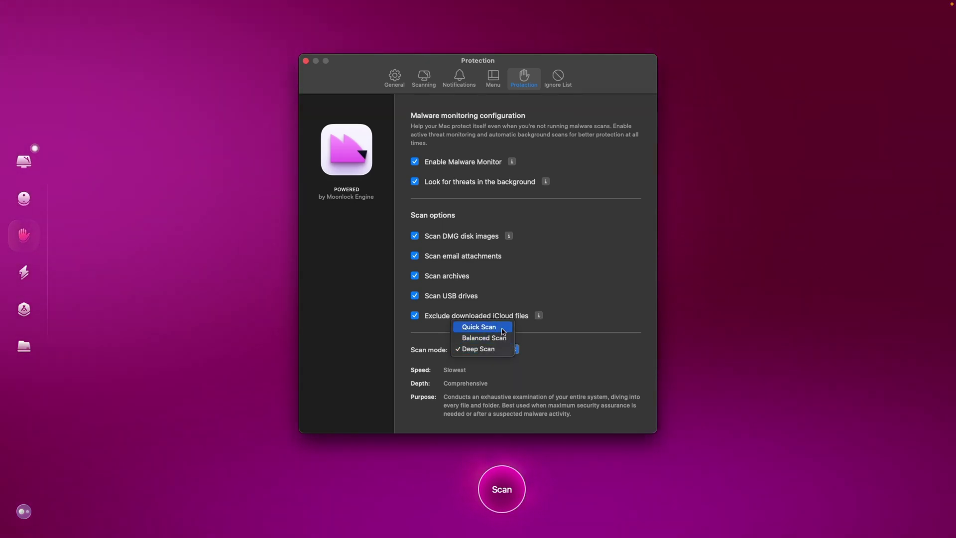
{"action": "left_click", "coordinate": [504, 349]}
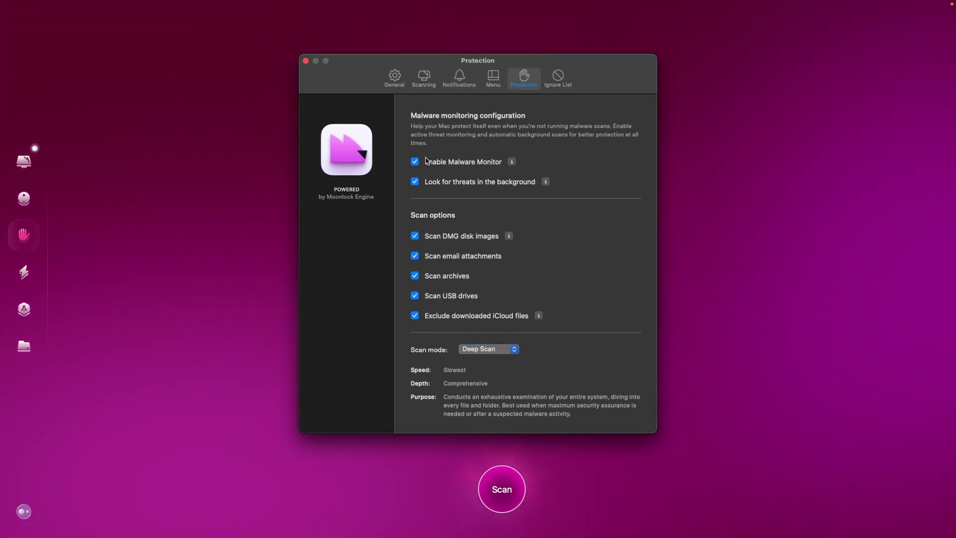
{"action": "left_click", "coordinate": [424, 78]}
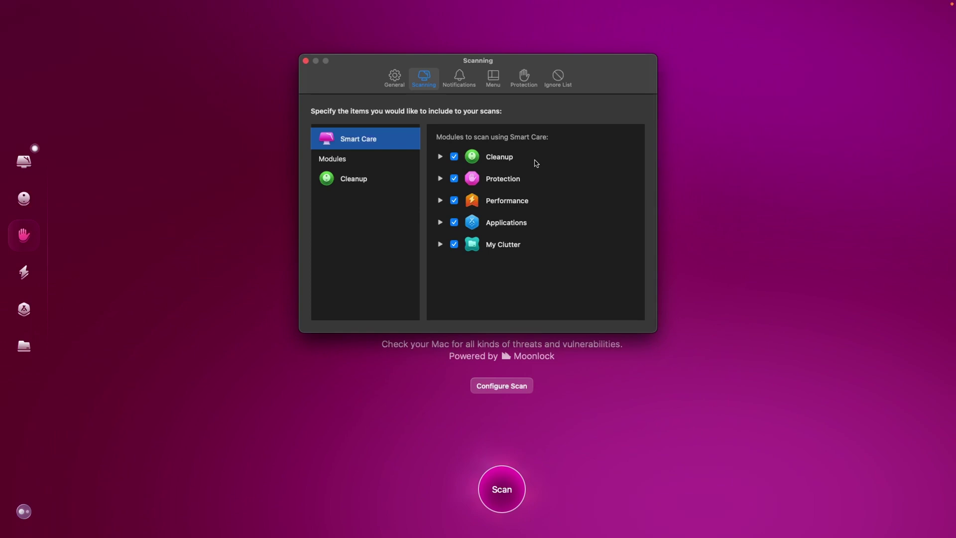
{"action": "left_click", "coordinate": [306, 61]}
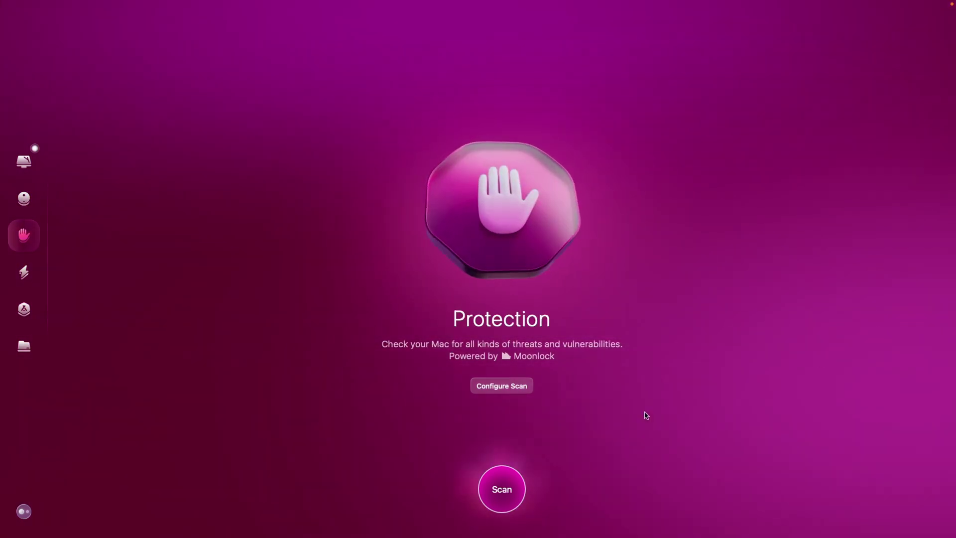
{"action": "left_click", "coordinate": [514, 488]}
Review the recommended Performance maintenance tasks, then go back to the recommendations overview.
{"action": "left_click", "coordinate": [503, 305]}
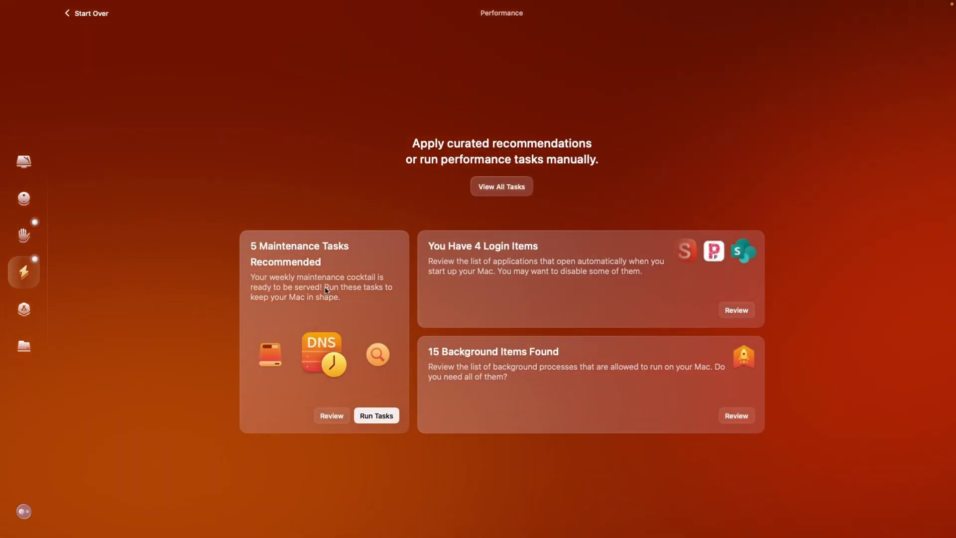
{"action": "left_click", "coordinate": [501, 186]}
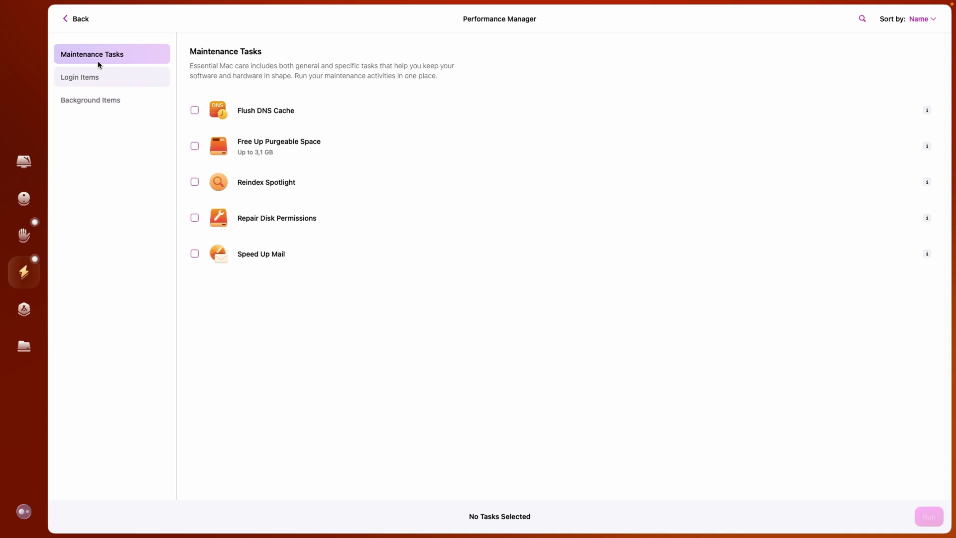
{"action": "left_click", "coordinate": [70, 22]}
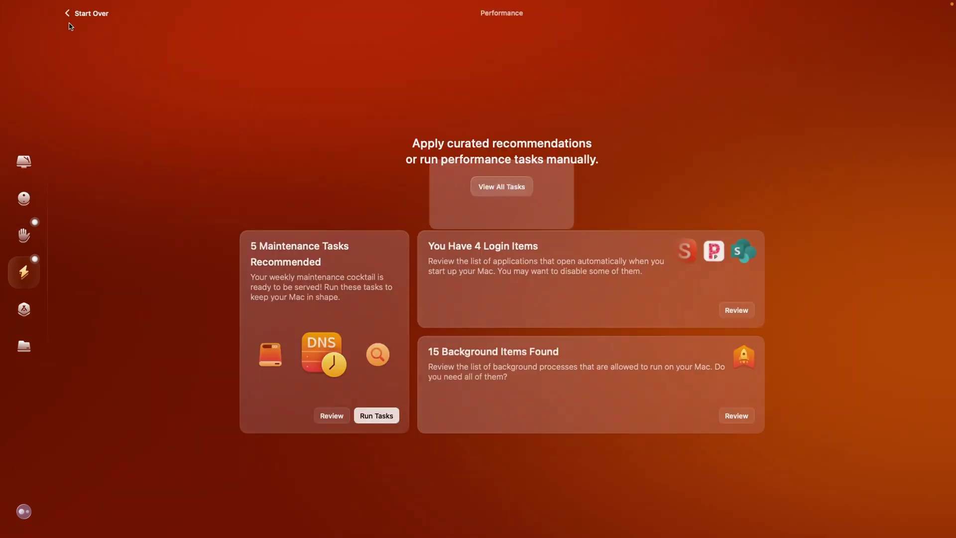
{"action": "left_click", "coordinate": [22, 311]}
Scan application files, then scan the home folder in My Clutter.
{"action": "left_click", "coordinate": [501, 487]}
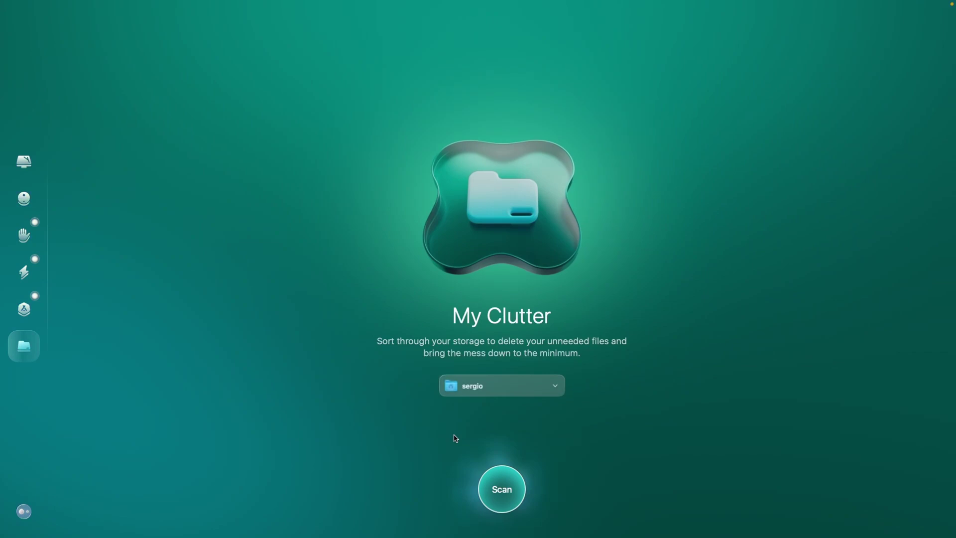
{"action": "left_click", "coordinate": [510, 492]}
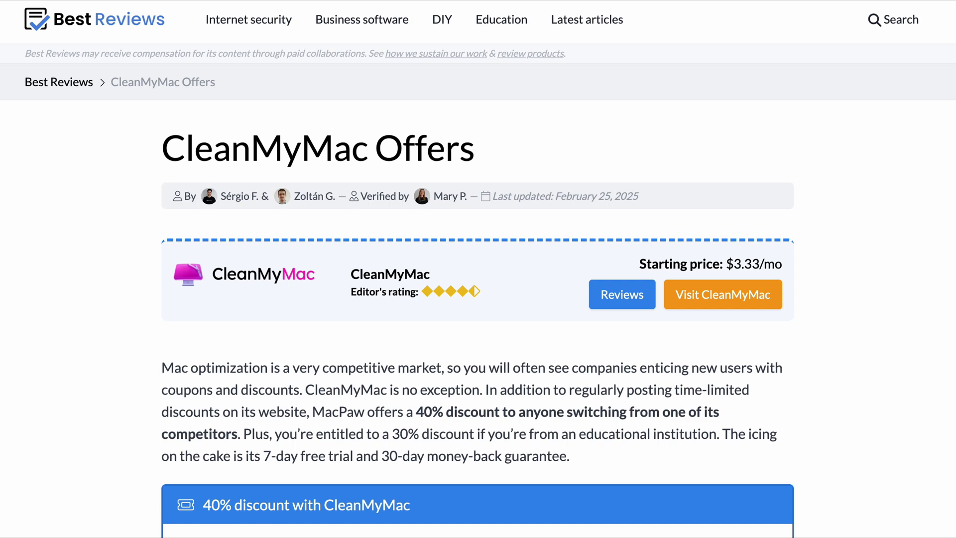
Scroll past the pricing plans and discount offers to the support center's product grid.
{"action": "scroll", "coordinate": [478, 269], "scroll_direction": "down", "scroll_amount": 5}
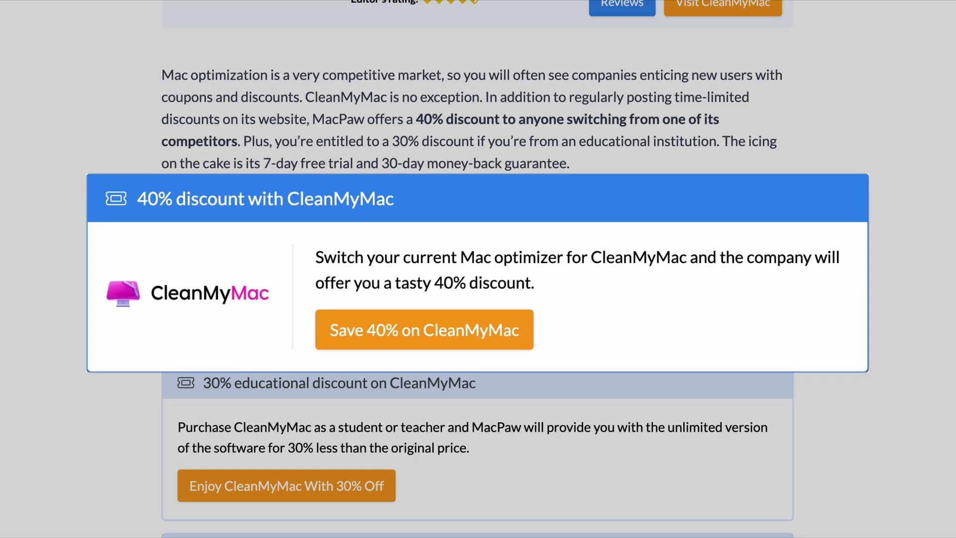
{"action": "scroll", "coordinate": [478, 269], "scroll_direction": "down", "scroll_amount": 4}
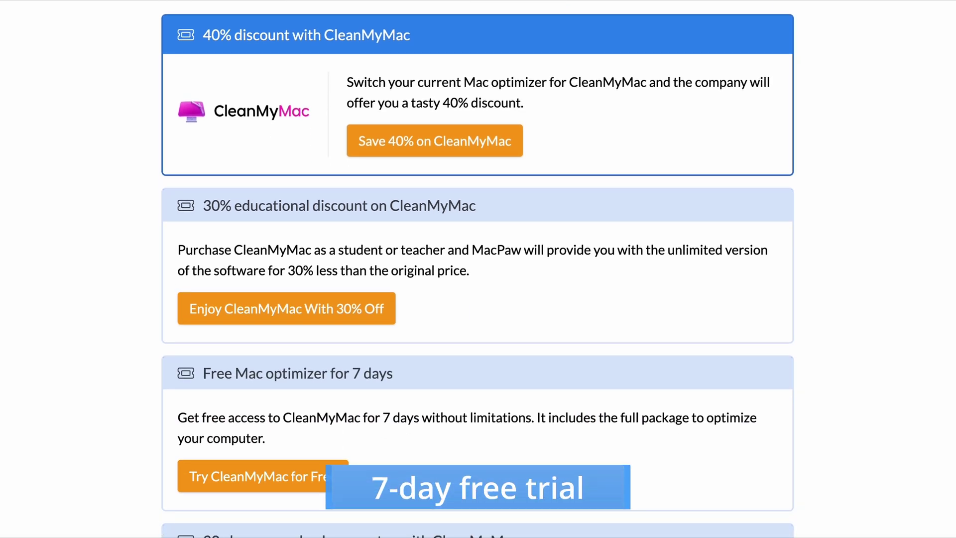
{"action": "scroll", "coordinate": [478, 269], "scroll_direction": "down", "scroll_amount": 3}
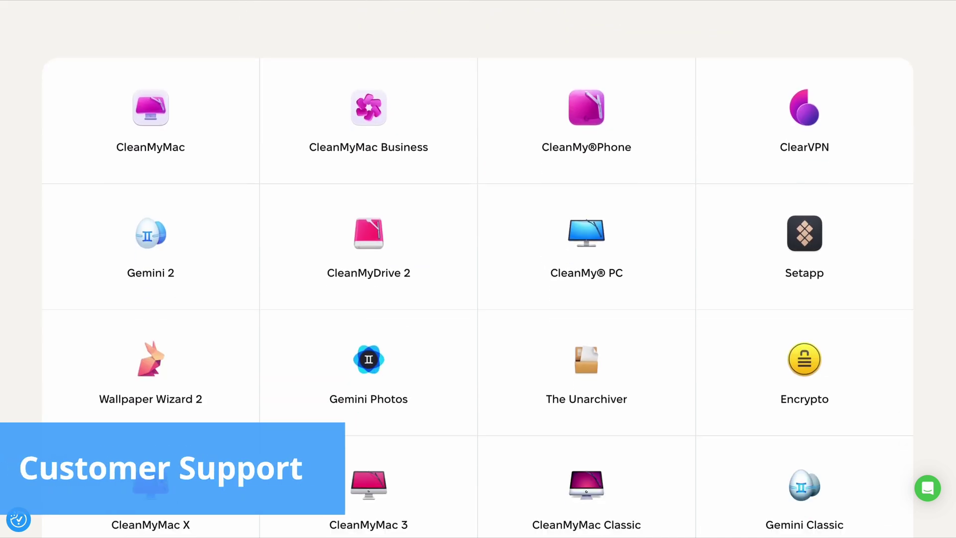
Start a support chat about a product problem, then close it.
{"action": "left_click", "coordinate": [929, 494]}
{"action": "left_click", "coordinate": [847, 229]}
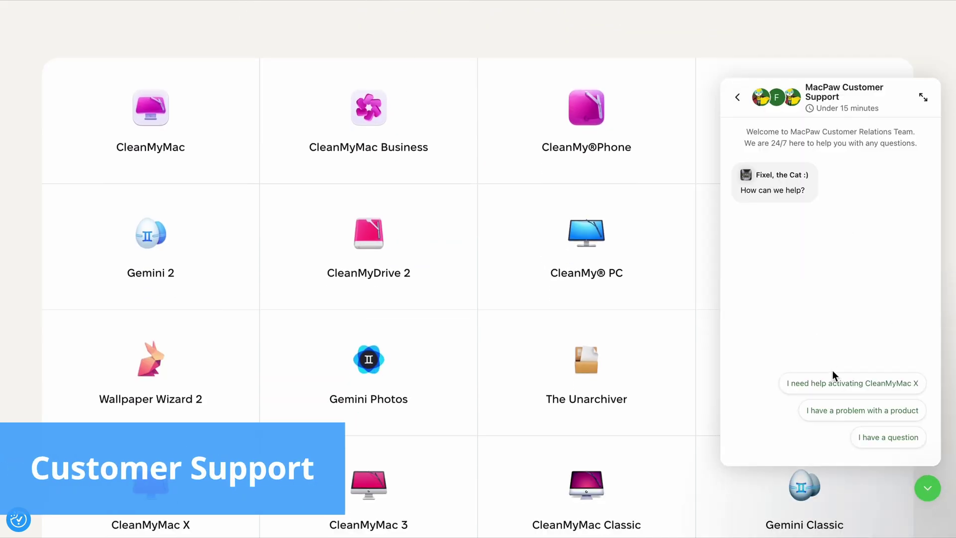
{"action": "left_click", "coordinate": [883, 412]}
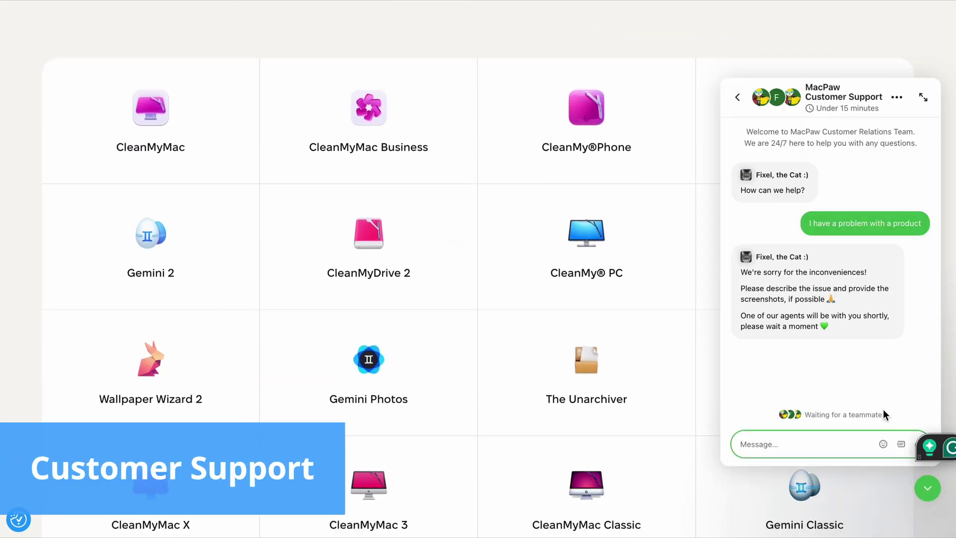
{"action": "left_click", "coordinate": [928, 491]}
Open the CleanMyMac Knowledge Base and read the Upgrade from earlier versions article.
{"action": "left_click", "coordinate": [187, 119]}
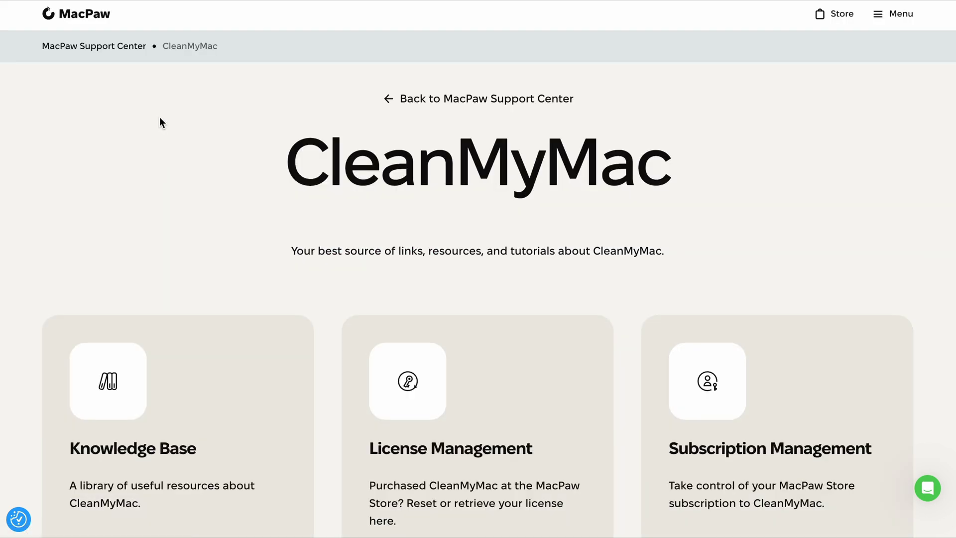
{"action": "scroll", "coordinate": [920, 216], "scroll_direction": "down", "scroll_amount": 5}
{"action": "left_click", "coordinate": [101, 297]}
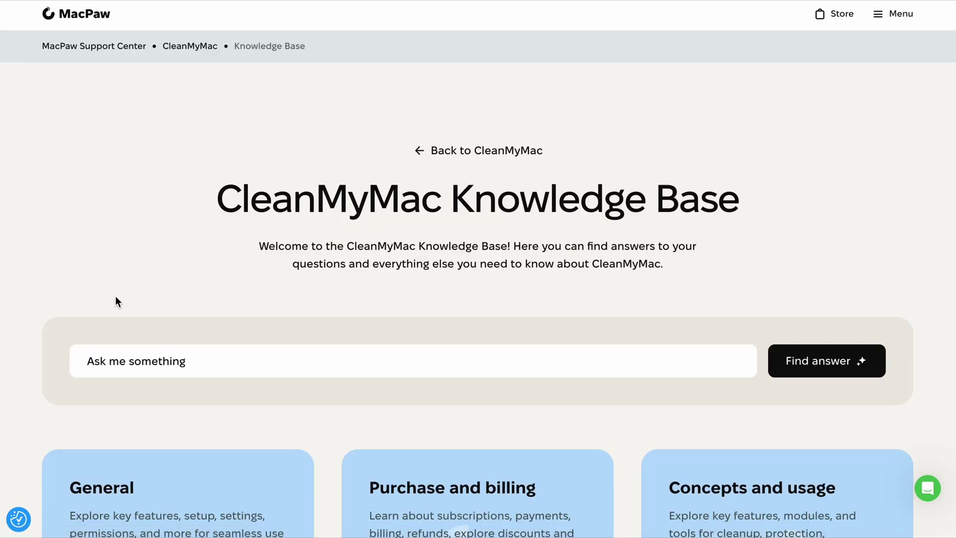
{"action": "scroll", "coordinate": [115, 301], "scroll_direction": "down", "scroll_amount": 7}
{"action": "left_click", "coordinate": [187, 307]}
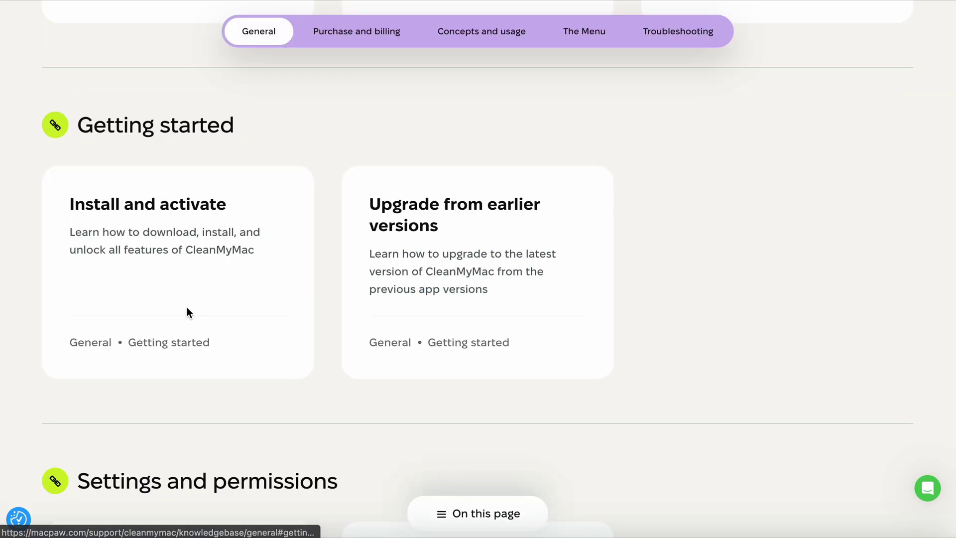
{"action": "left_click", "coordinate": [413, 232]}
{"action": "scroll", "coordinate": [413, 231], "scroll_direction": "down", "scroll_amount": 10}
{"action": "scroll", "coordinate": [414, 225], "scroll_direction": "up", "scroll_amount": 10}
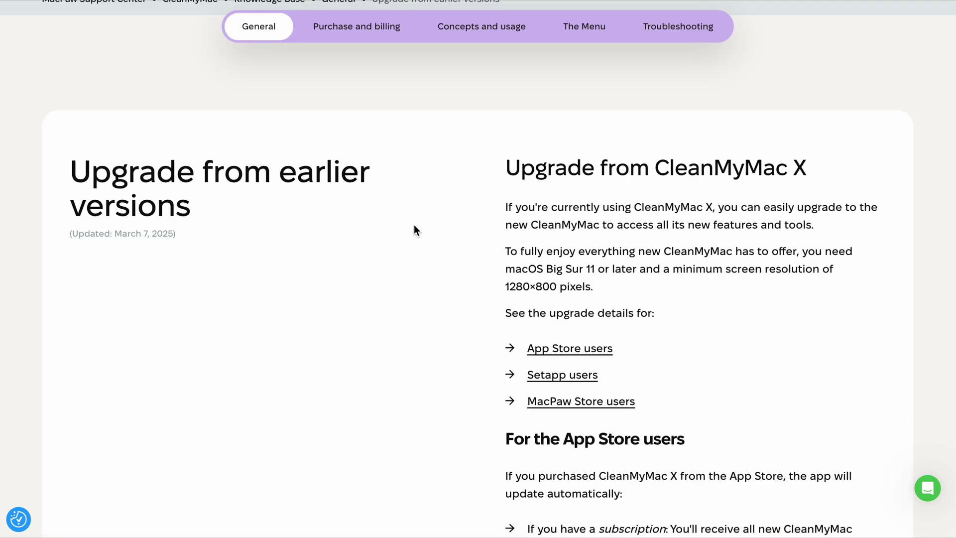
Read the Mac health article under Concepts and usage Basics.
{"action": "mouse_move", "coordinate": [480, 101]}
{"action": "left_click", "coordinate": [453, 146]}
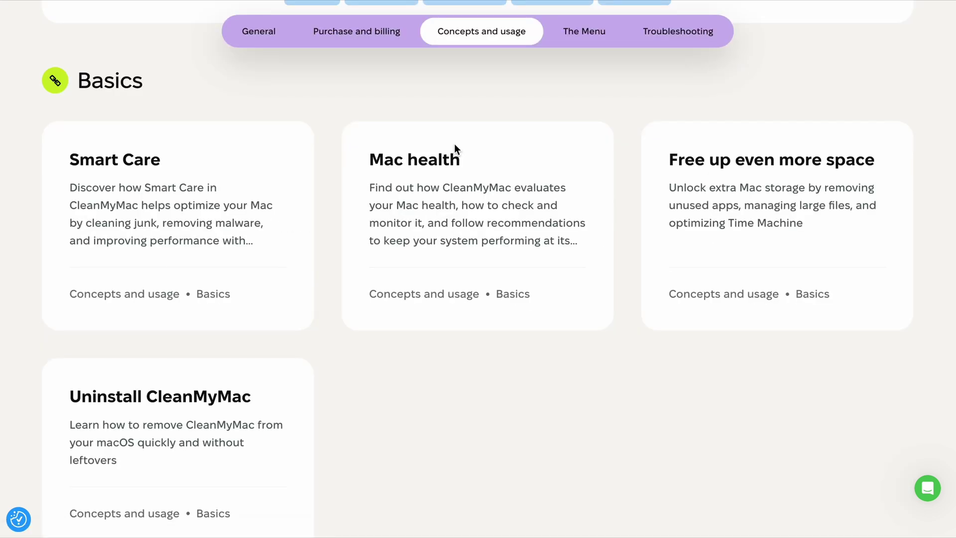
{"action": "left_click", "coordinate": [424, 163]}
{"action": "scroll", "coordinate": [424, 164], "scroll_direction": "down", "scroll_amount": 10}
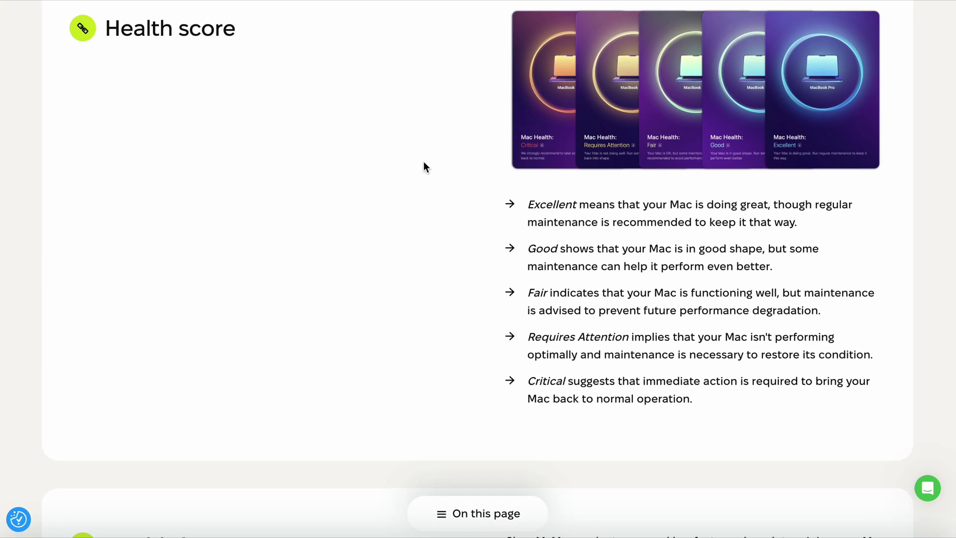
{"action": "scroll", "coordinate": [423, 164], "scroll_direction": "up", "scroll_amount": 10}
Read the Support Tool troubleshooting article on collected information.
{"action": "mouse_move", "coordinate": [663, 97]}
{"action": "left_click", "coordinate": [607, 145]}
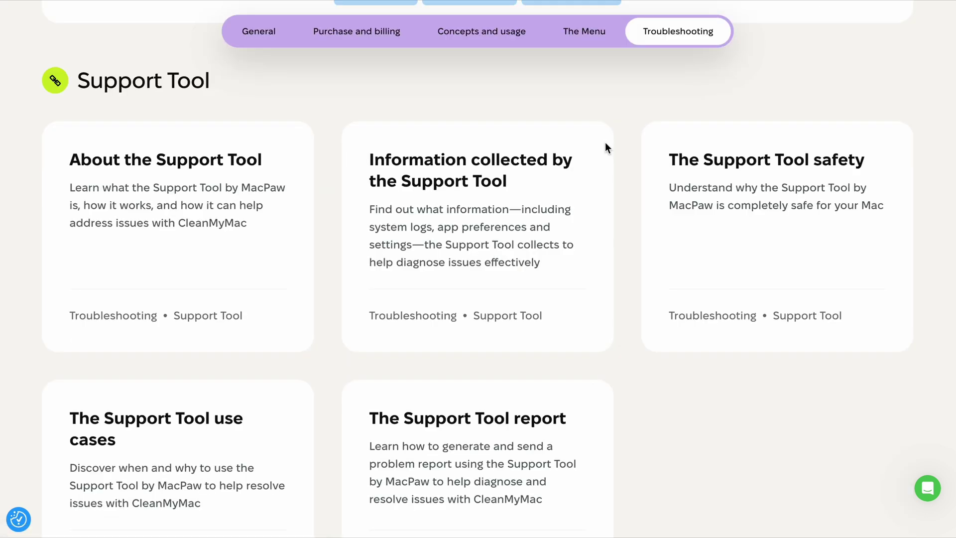
{"action": "scroll", "coordinate": [463, 321], "scroll_direction": "down", "scroll_amount": 1}
{"action": "left_click", "coordinate": [463, 320]}
{"action": "scroll", "coordinate": [458, 149], "scroll_direction": "down", "scroll_amount": 10}
{"action": "scroll", "coordinate": [458, 149], "scroll_direction": "up", "scroll_amount": 10}
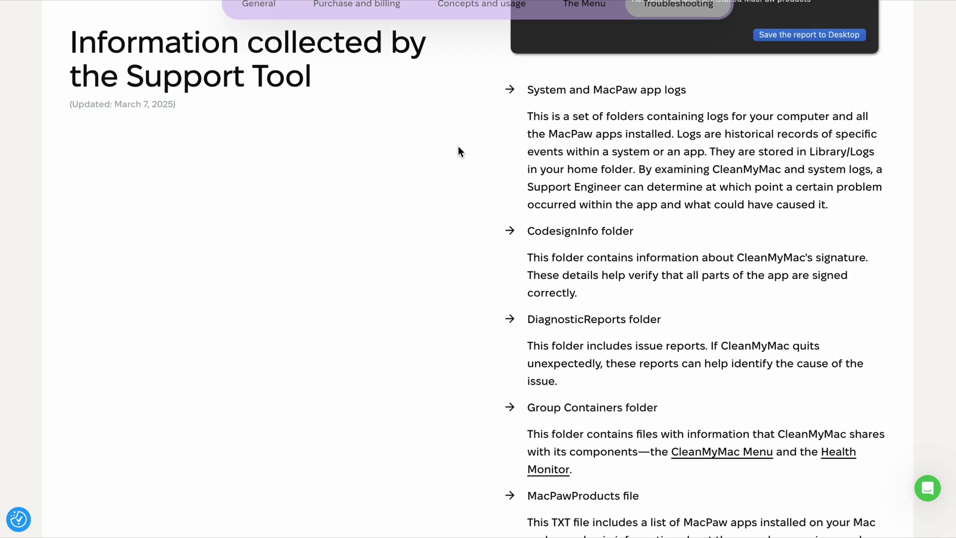
Fill the contact form with product CleanMyMac and topic Report a problem.
{"action": "left_click", "coordinate": [143, 76]}
{"action": "scroll", "coordinate": [129, 50], "scroll_direction": "down", "scroll_amount": 8}
{"action": "scroll", "coordinate": [130, 53], "scroll_direction": "down", "scroll_amount": 15}
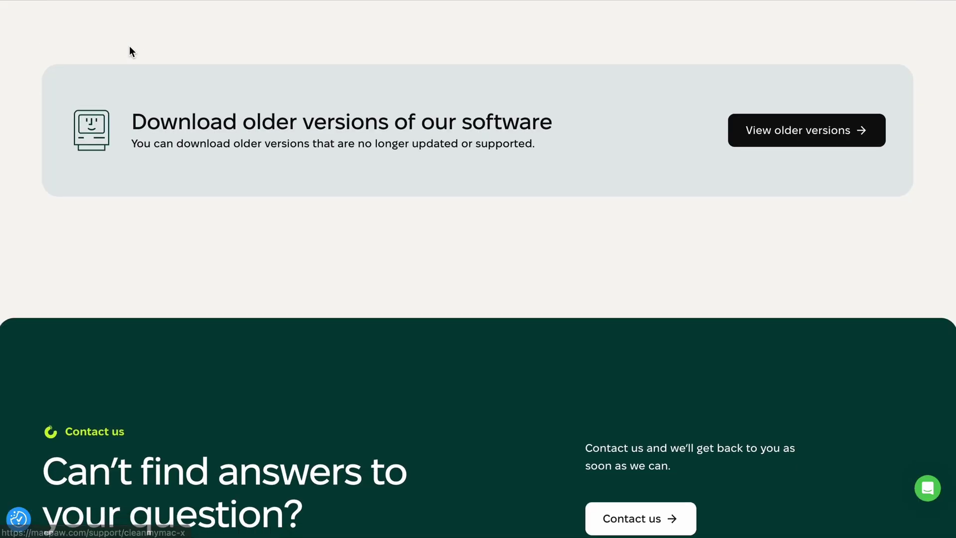
{"action": "left_click", "coordinate": [636, 133]}
{"action": "scroll", "coordinate": [905, 255], "scroll_direction": "down", "scroll_amount": 8}
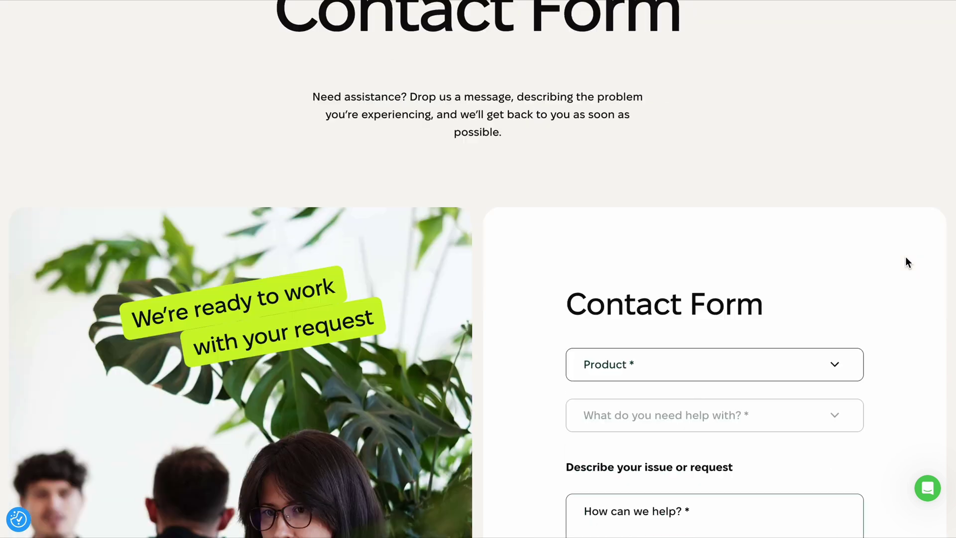
{"action": "left_click", "coordinate": [715, 99]}
{"action": "left_click", "coordinate": [716, 155]}
{"action": "left_click", "coordinate": [732, 151]}
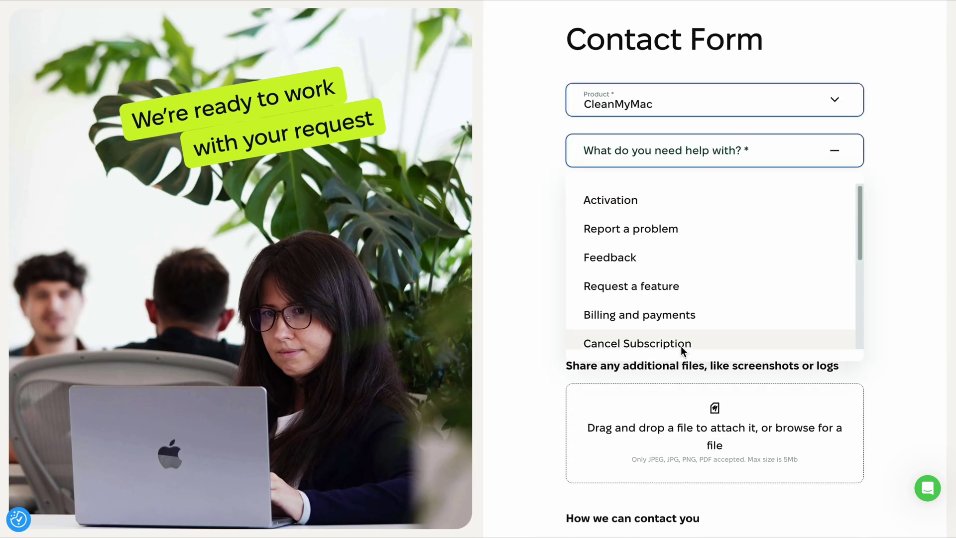
{"action": "left_click", "coordinate": [688, 225]}
{"action": "scroll", "coordinate": [707, 300], "scroll_direction": "down", "scroll_amount": 20}
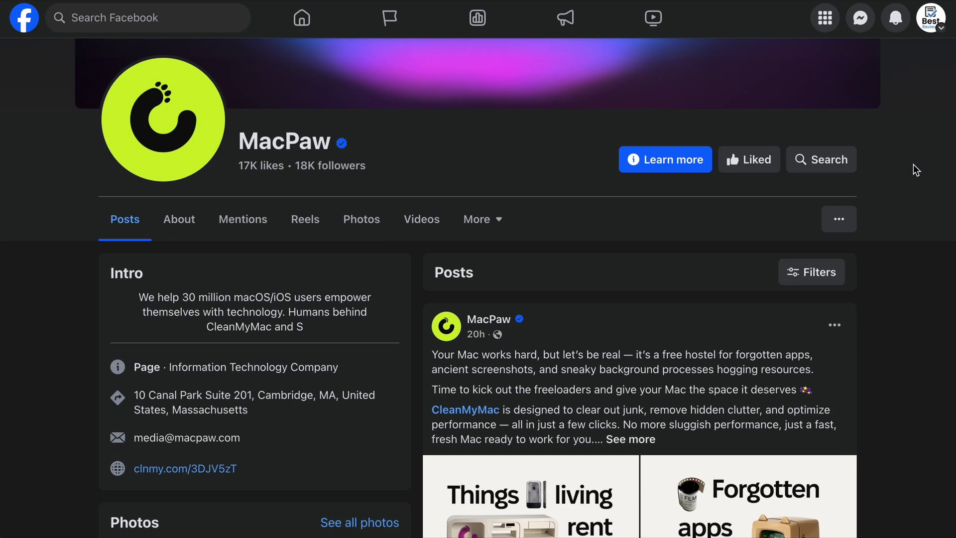
{"action": "scroll", "coordinate": [914, 166], "scroll_direction": "down", "scroll_amount": 12}
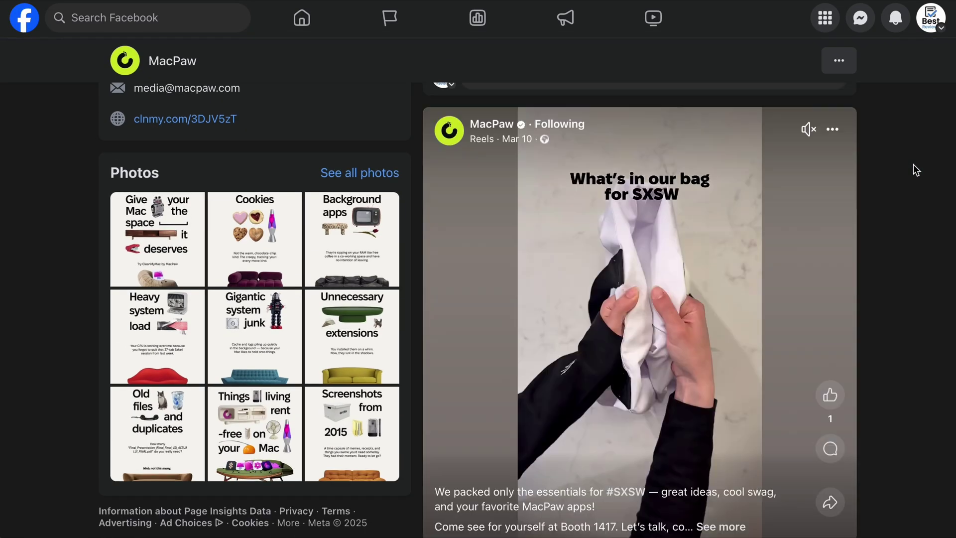